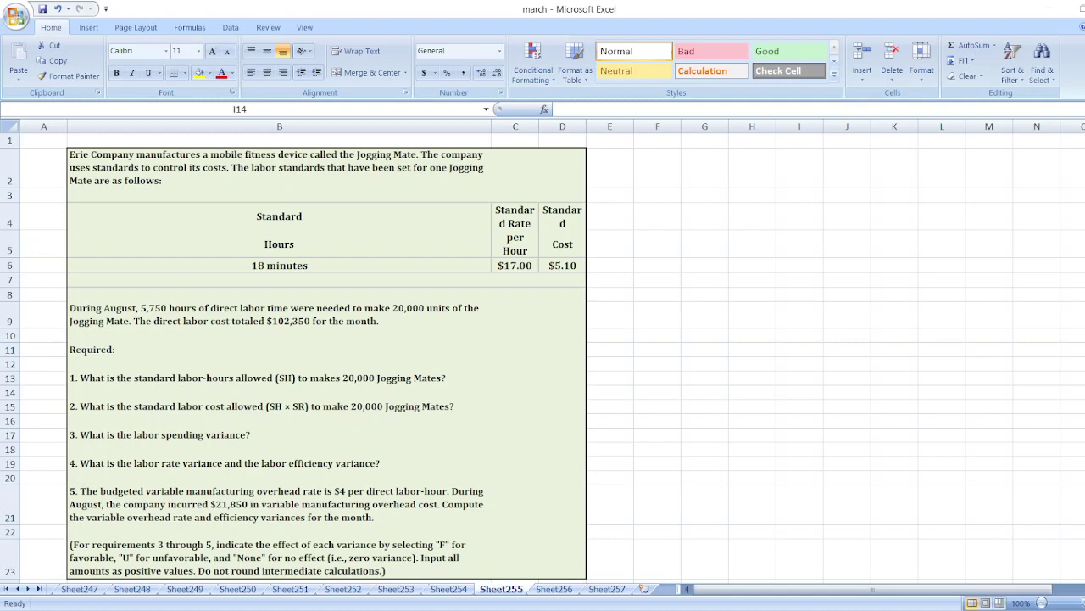
Step: In cell F2, enter "1) Standard Labor Hours Allowed to Make 20,000 Units = (20,000*18/60) ="
click(704, 266)
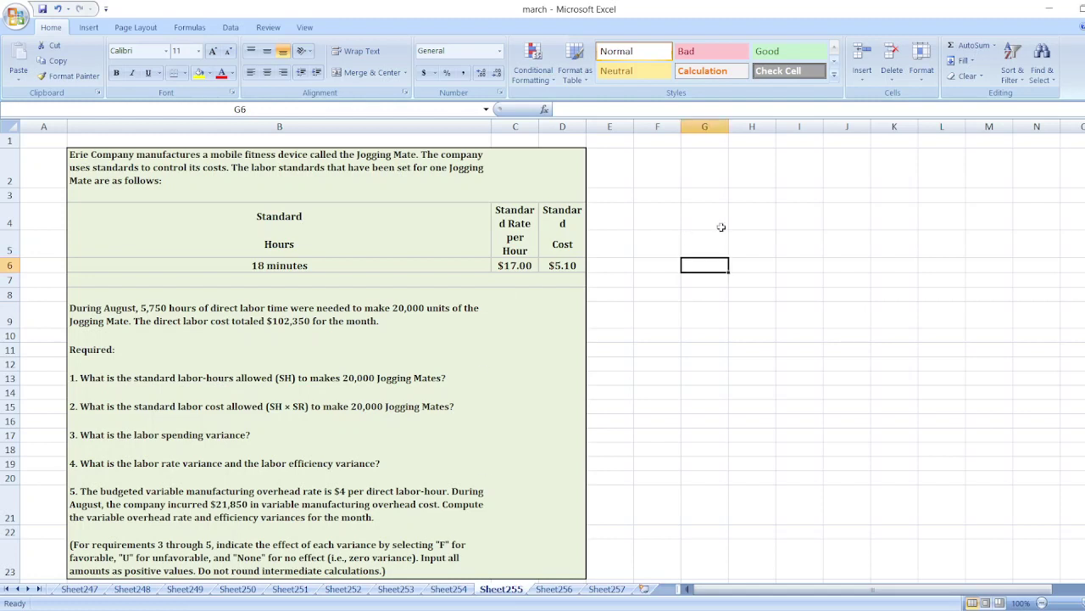
click(647, 206)
click(649, 199)
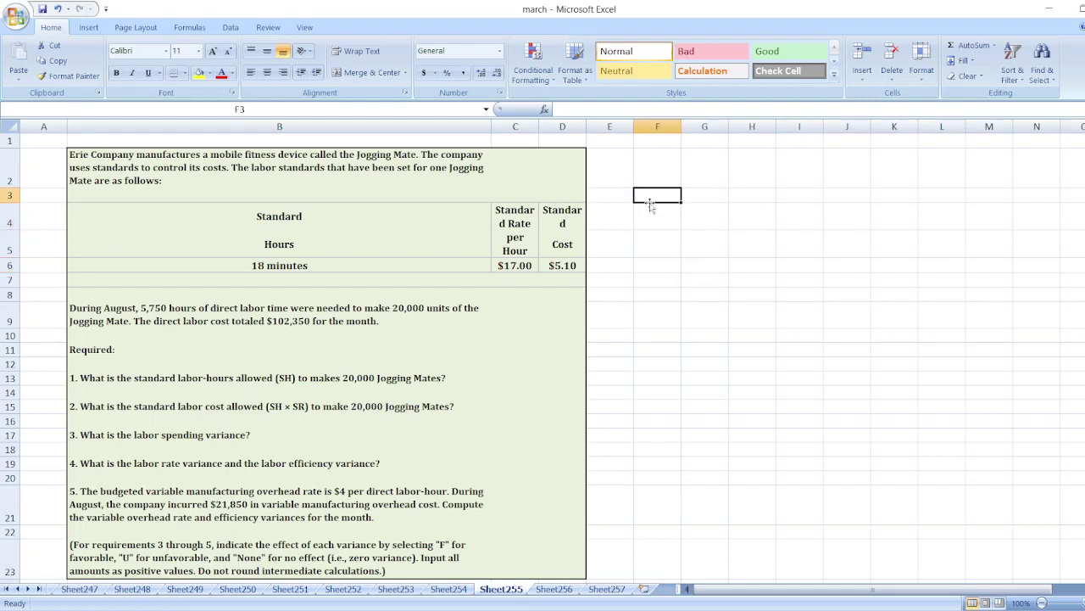
key(Up)
text(1))
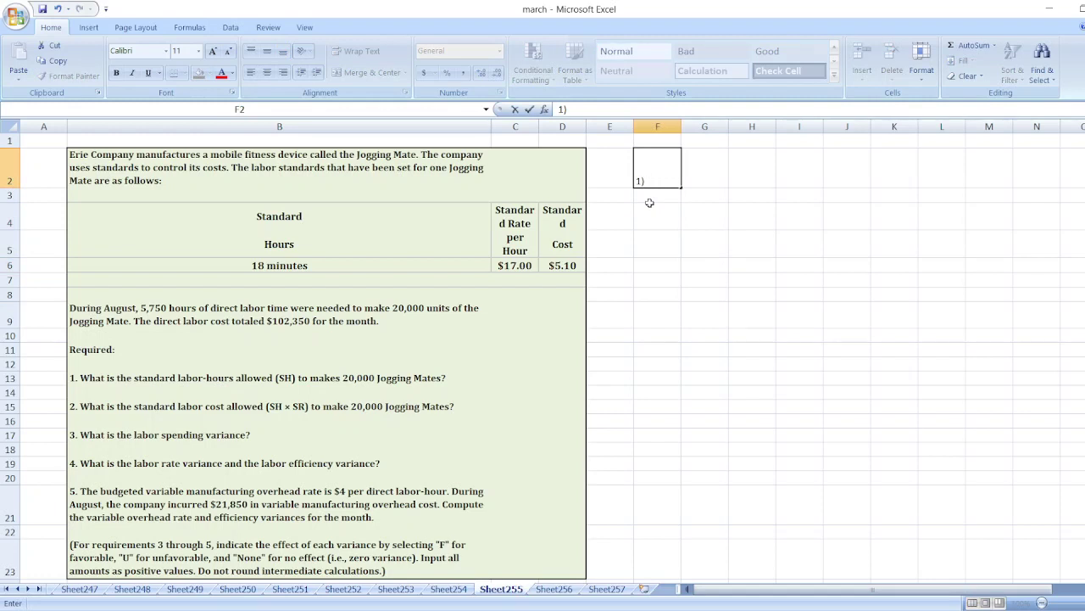
text( Standard Labor Hour)
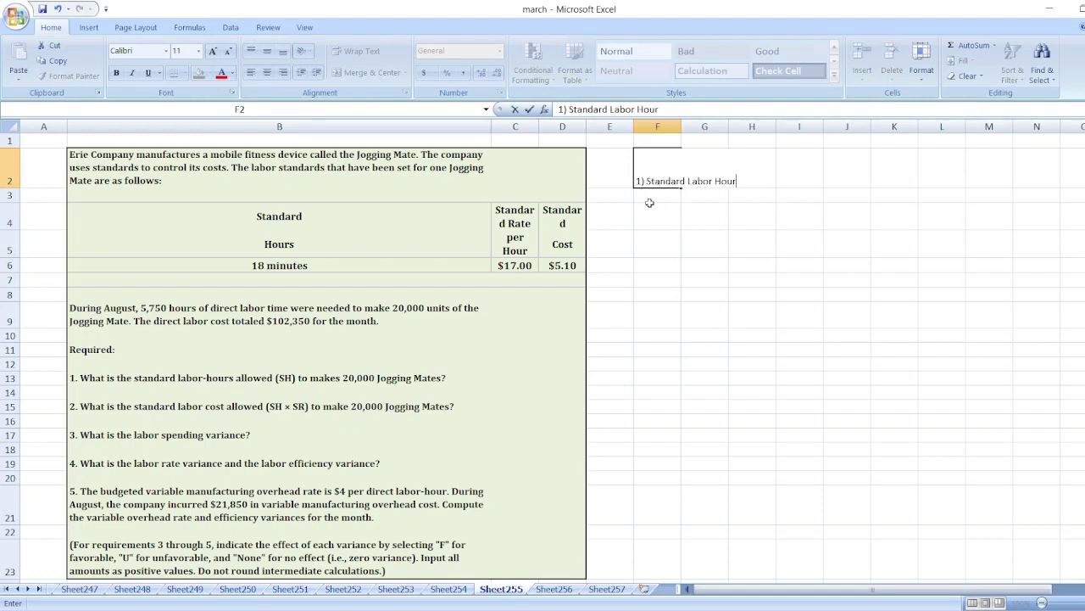
text(s Allowed to Make 2)
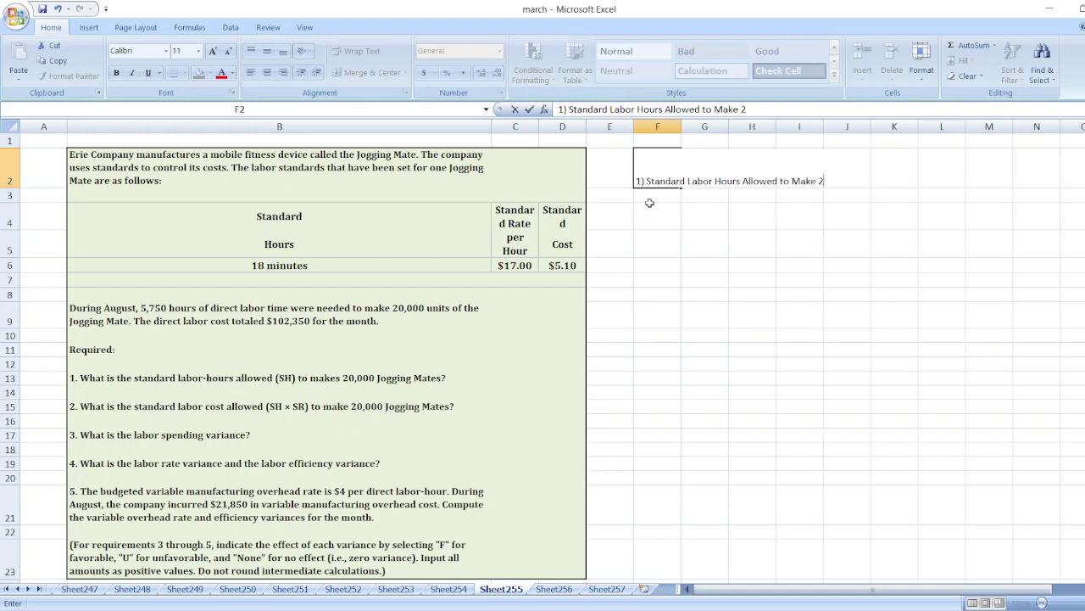
text(0,000 U)
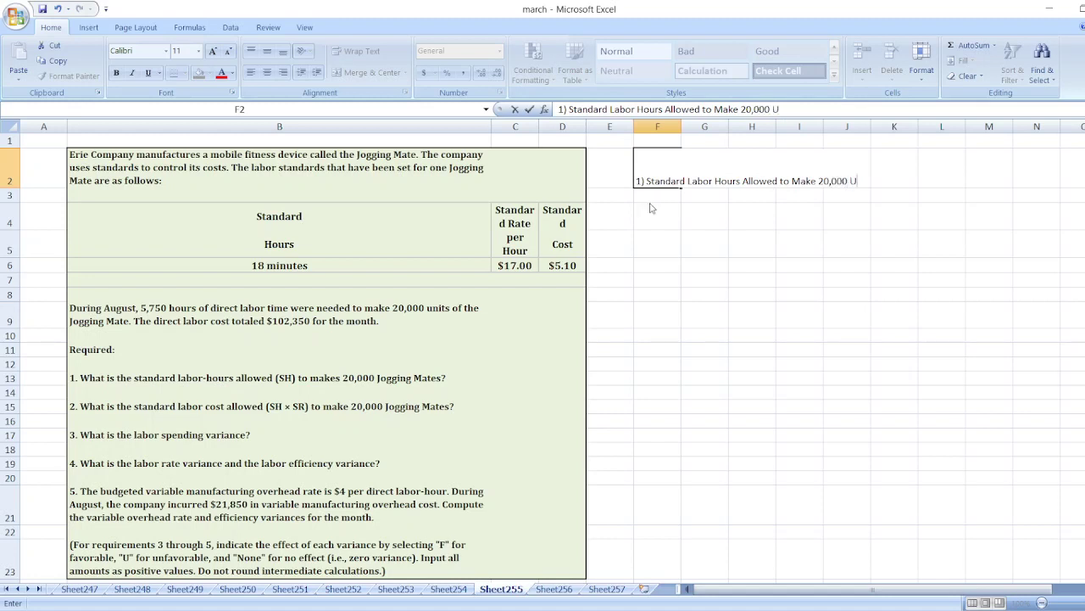
text(nits = (20,00)
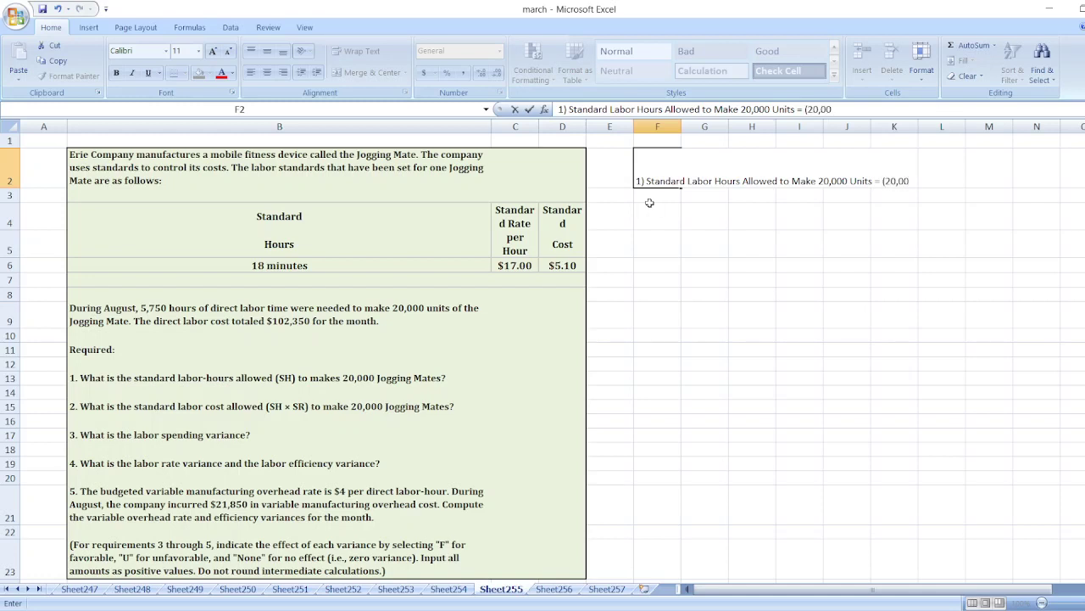
text(0*18/60)
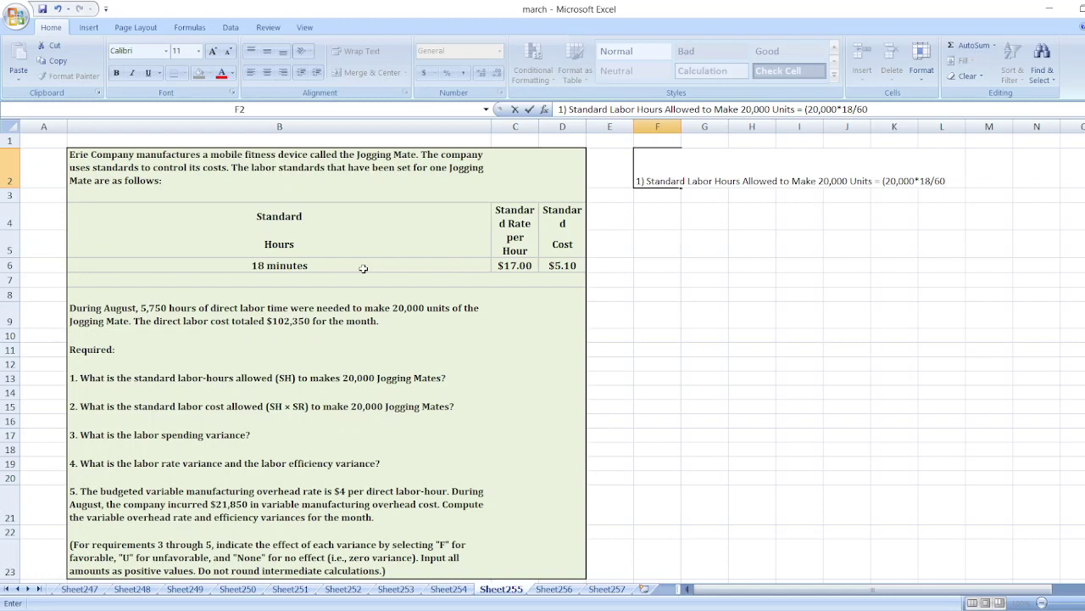
text() =)
Step: Calculate the standard hours for 20,000 units at 18 minutes each with a formula in scratch cell N16
click(1052, 417)
text(=20000)
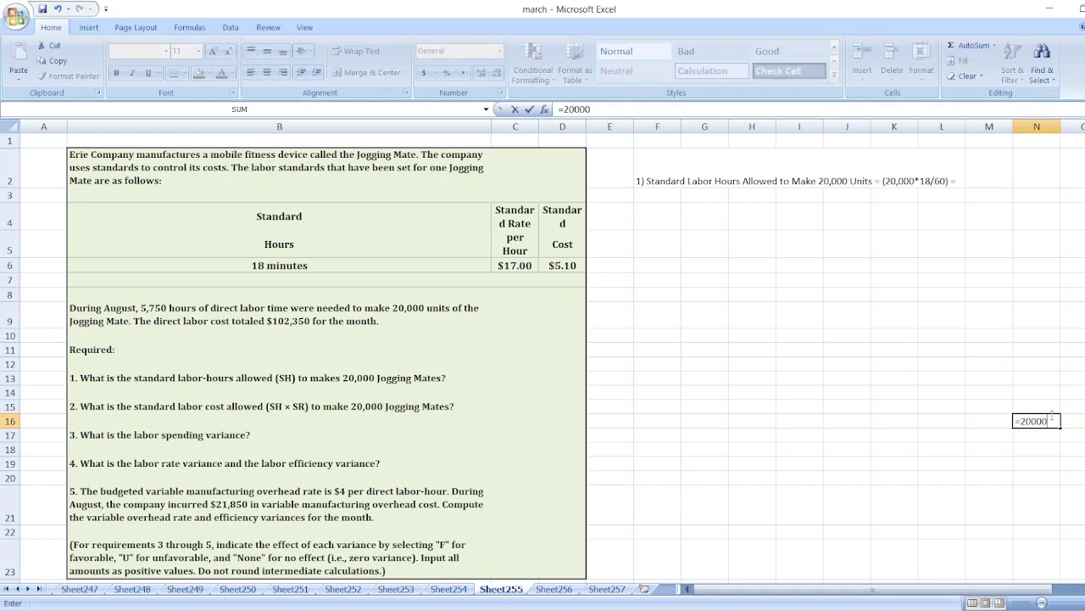
text(/60*17)
key(Return)
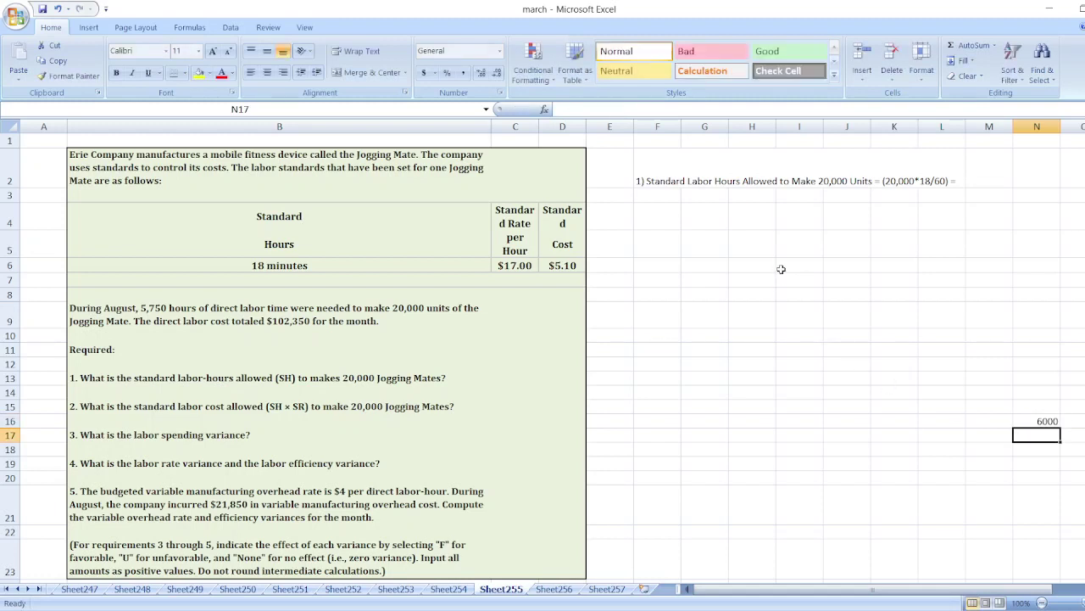
Step: Complete the standard labor hours line in cell F2 with the answer "6,000 Hours"
click(645, 186)
double_click(646, 187)
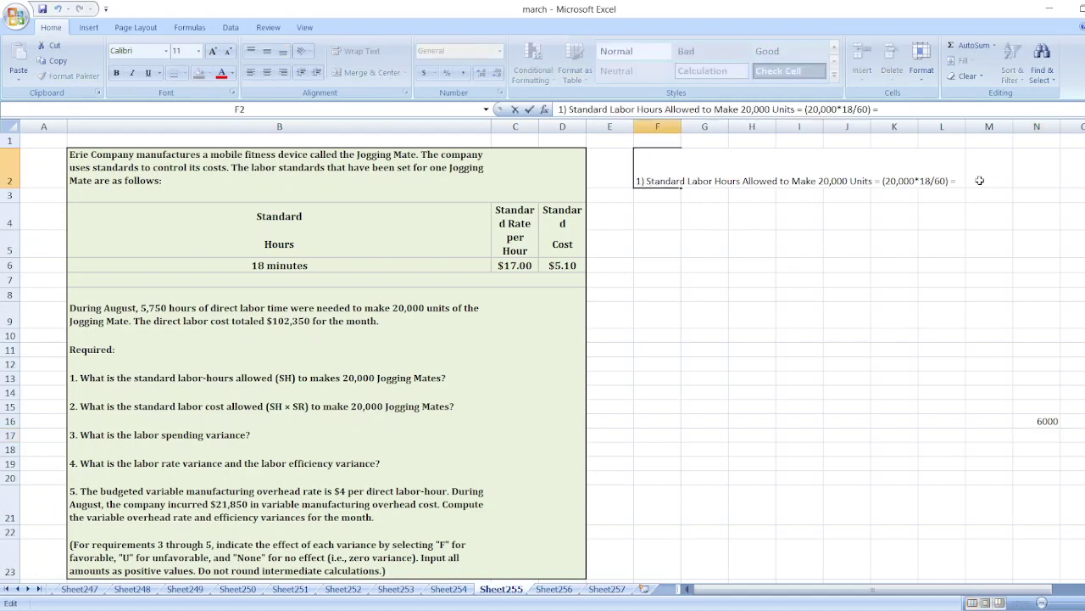
text(6,000 Hou)
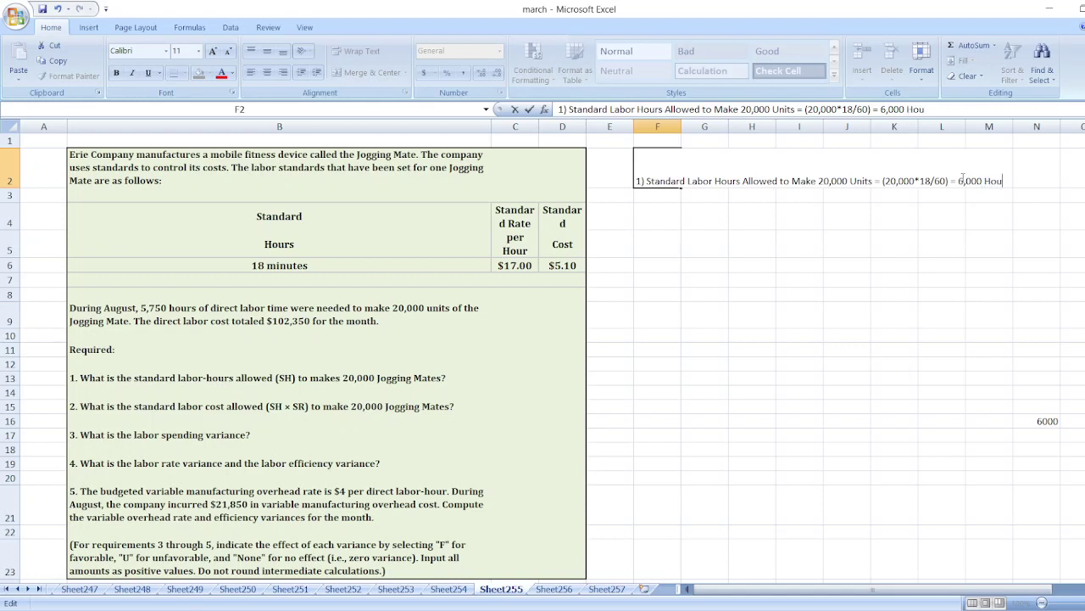
text(rs)
key(Return)
Step: In cell F4, enter "2) Standard Labor Cost Allowed = 6,000 Hours*$17 ="
key(Return)
text(2))
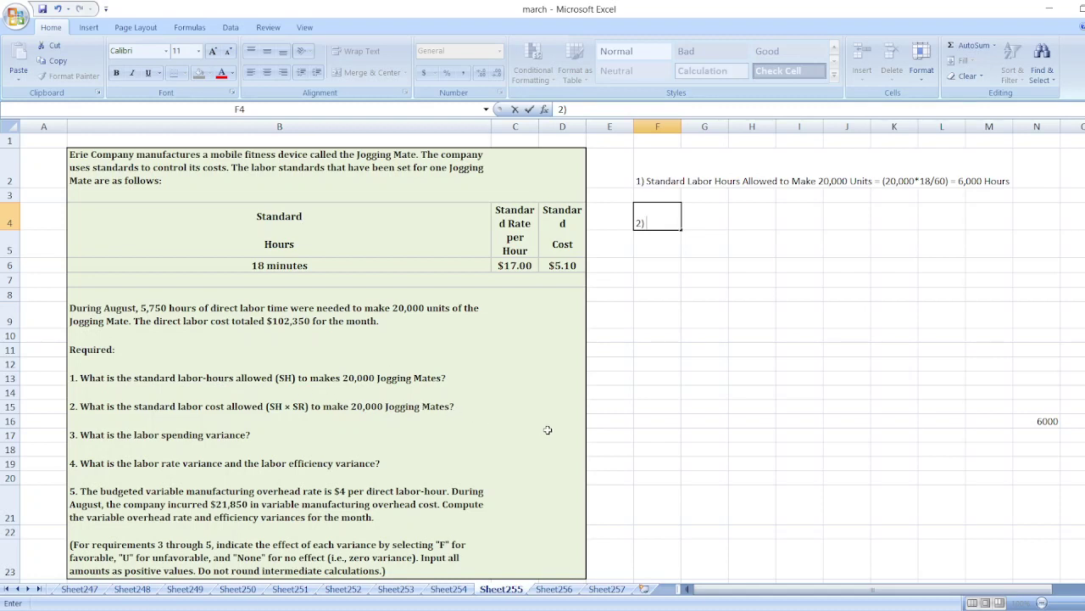
text( Standard La)
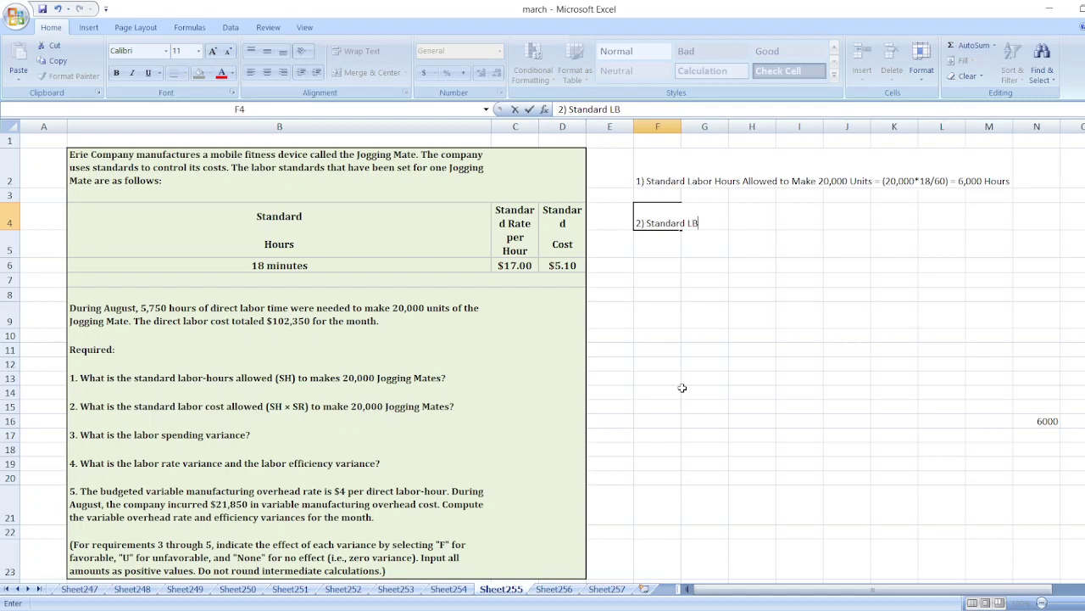
key(BackSpace)
key(BackSpace)
text(Labor Cost Allowed)
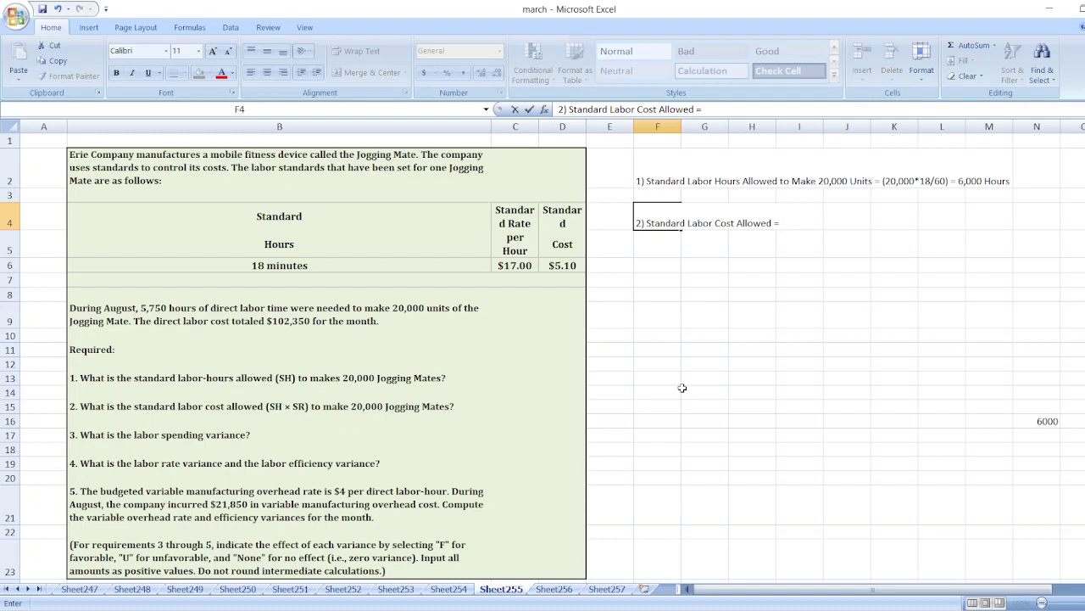
text(= )
text(6,000)
text( Hoyu)
key(BackSpace)
key(BackSpace)
text(urs)
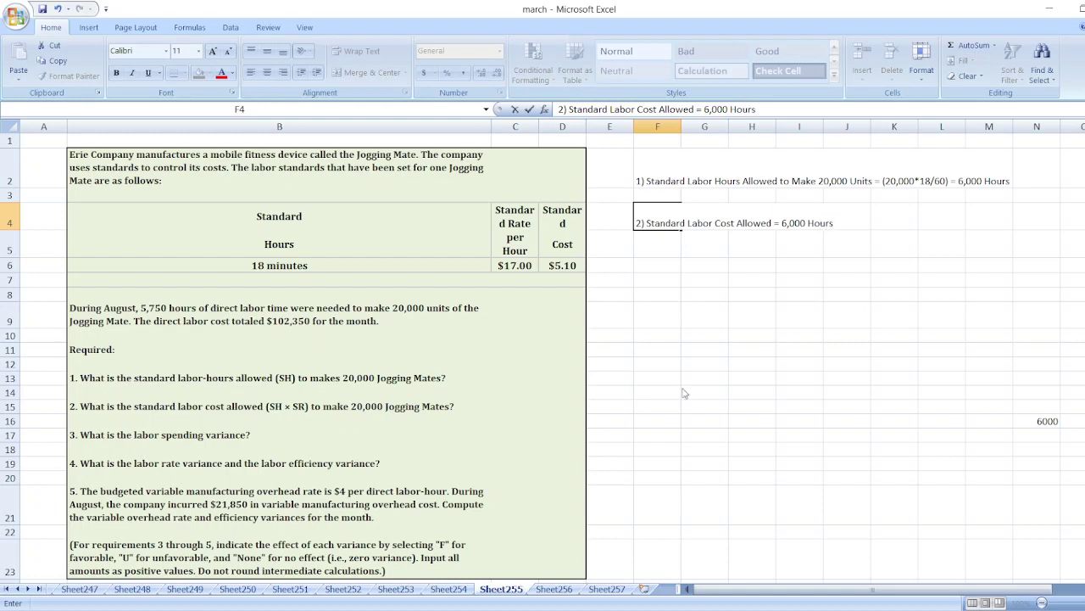
text(*$17 =)
click(1030, 433)
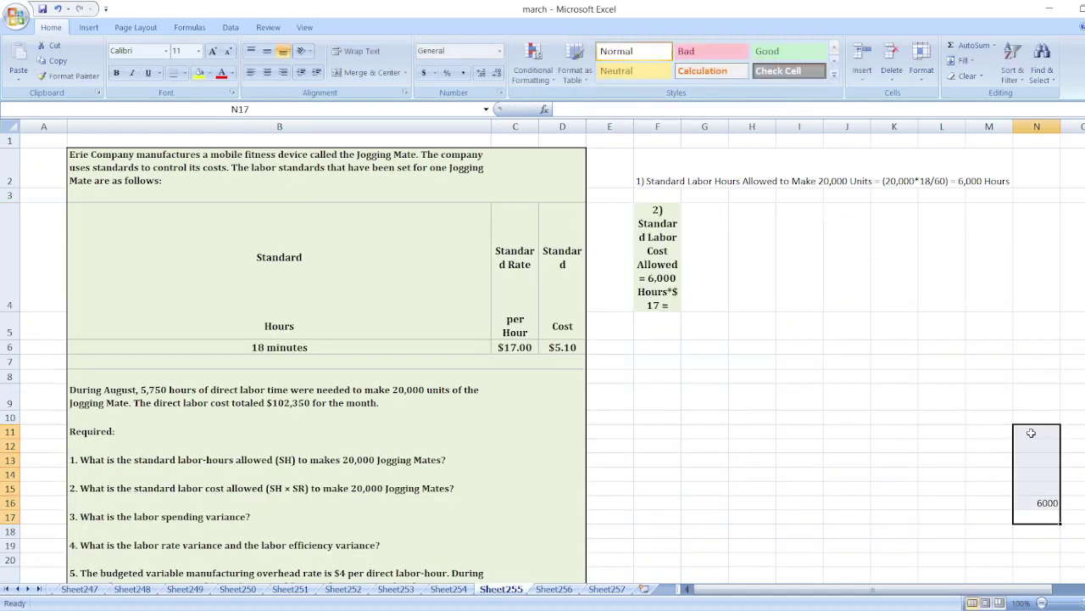
Step: Remove the green fill from cell F4 and widen column F so the text fits on one line
click(667, 257)
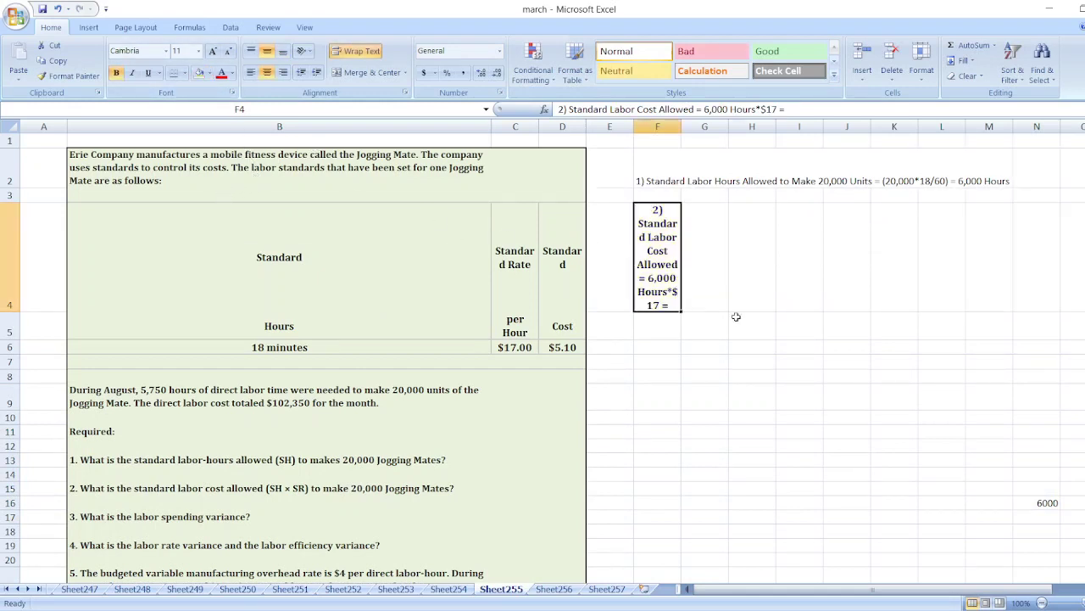
double_click(682, 125)
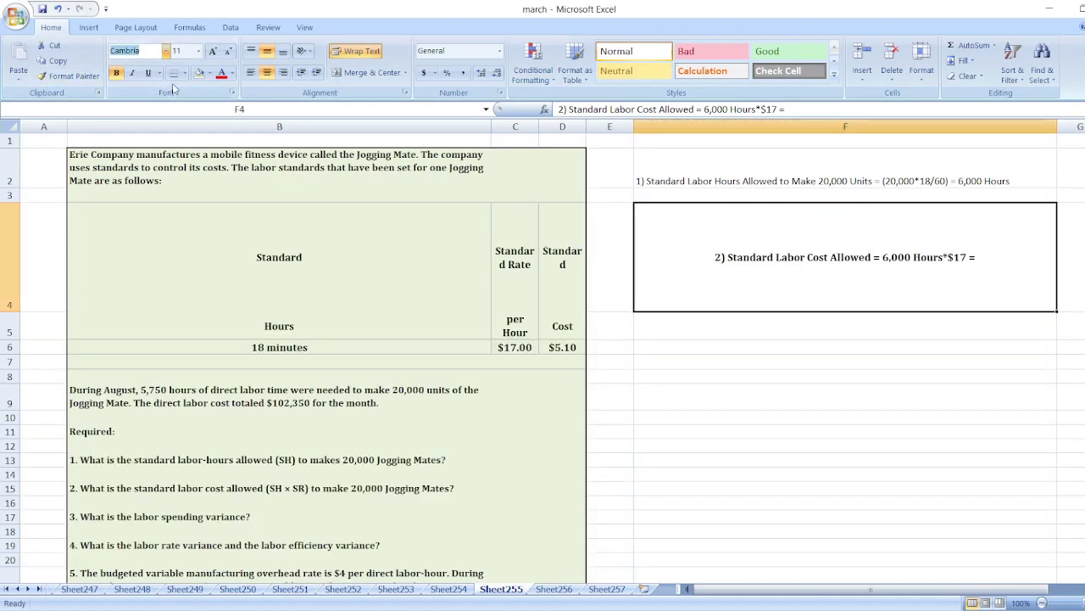
Step: Calculate the standard labor cost with the formula =6000*17 in scratch cell G14
click(1082, 391)
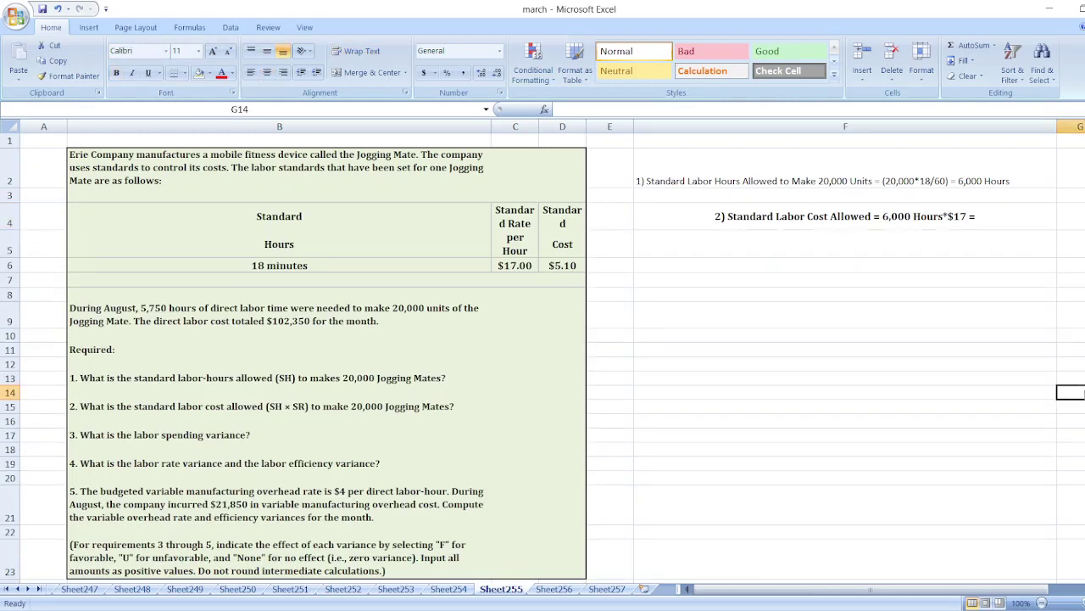
text(=6000*17)
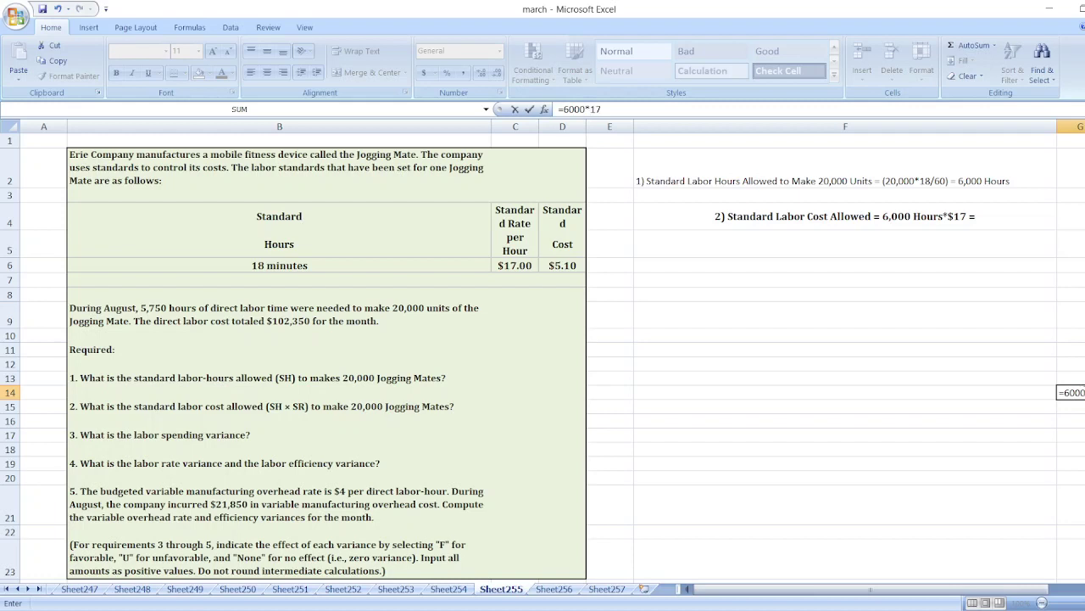
key(Return)
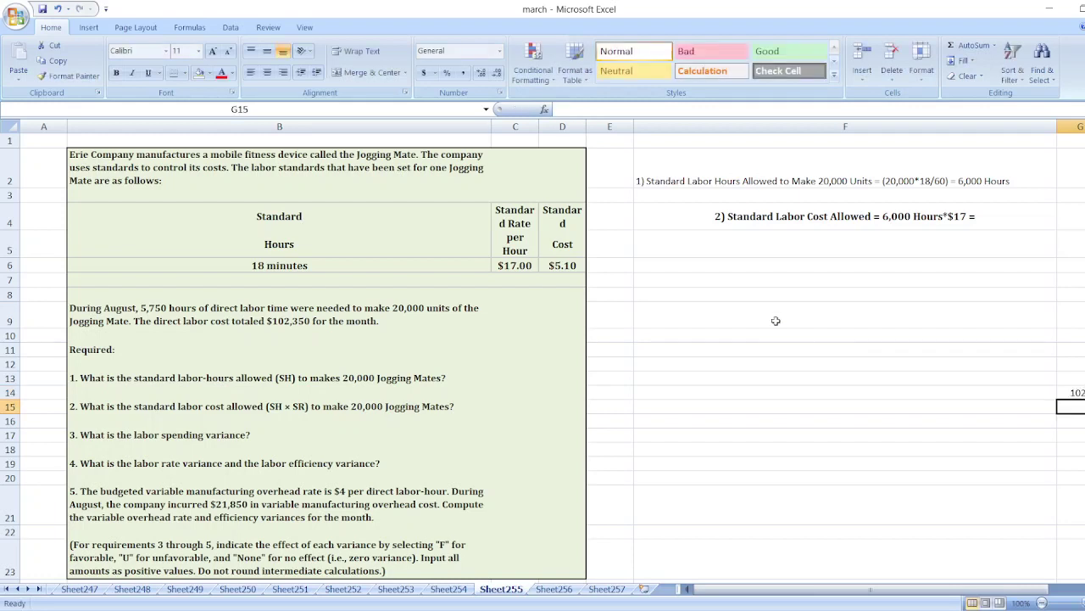
Step: Complete the standard labor cost line in cell F4 with the answer "$102,000"
double_click(985, 225)
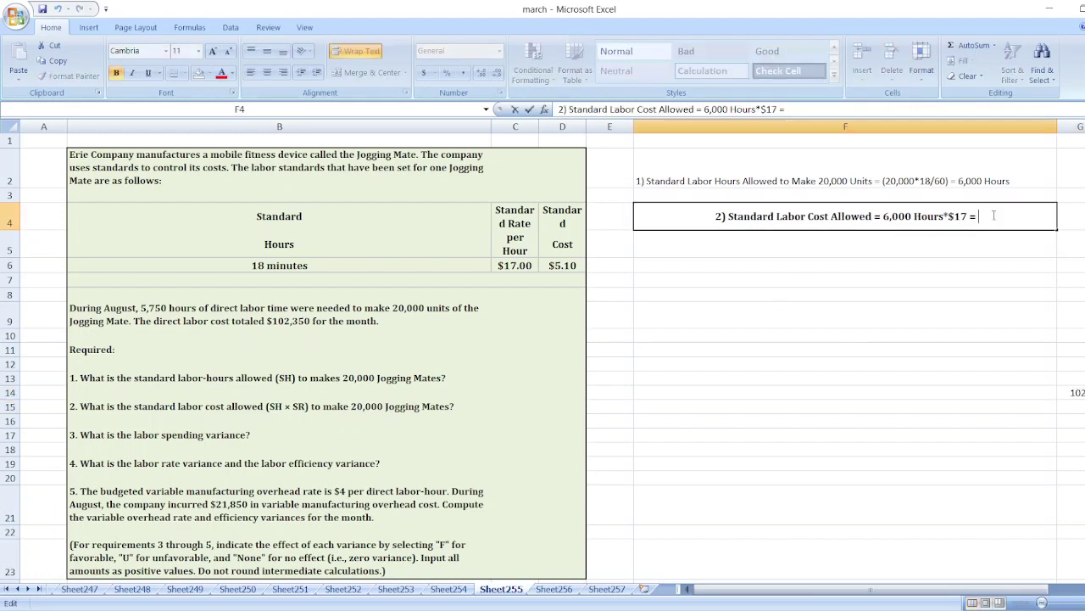
text($102,000)
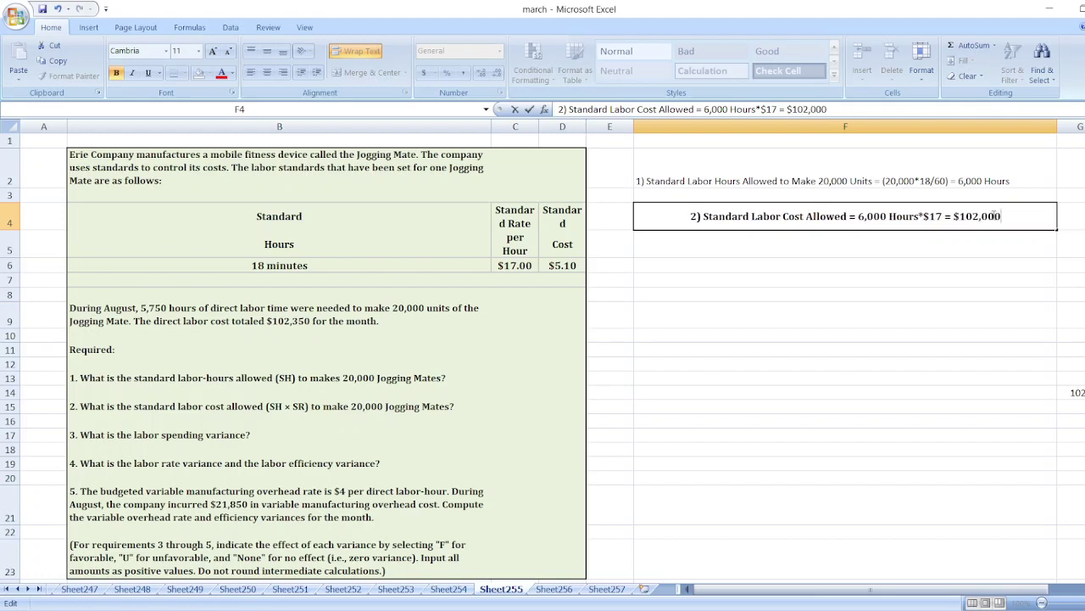
key(Return)
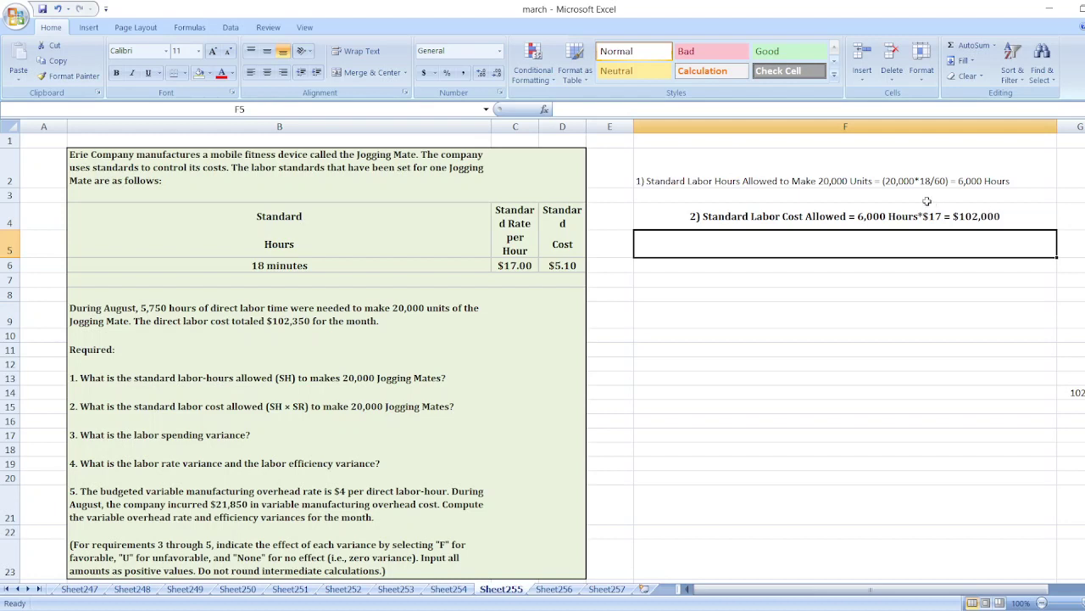
Step: Enter "3) Labor Spending Variance = (SH*SR) - (AH*AR)" in cell F5 and remove the cell's green fill
text(3))
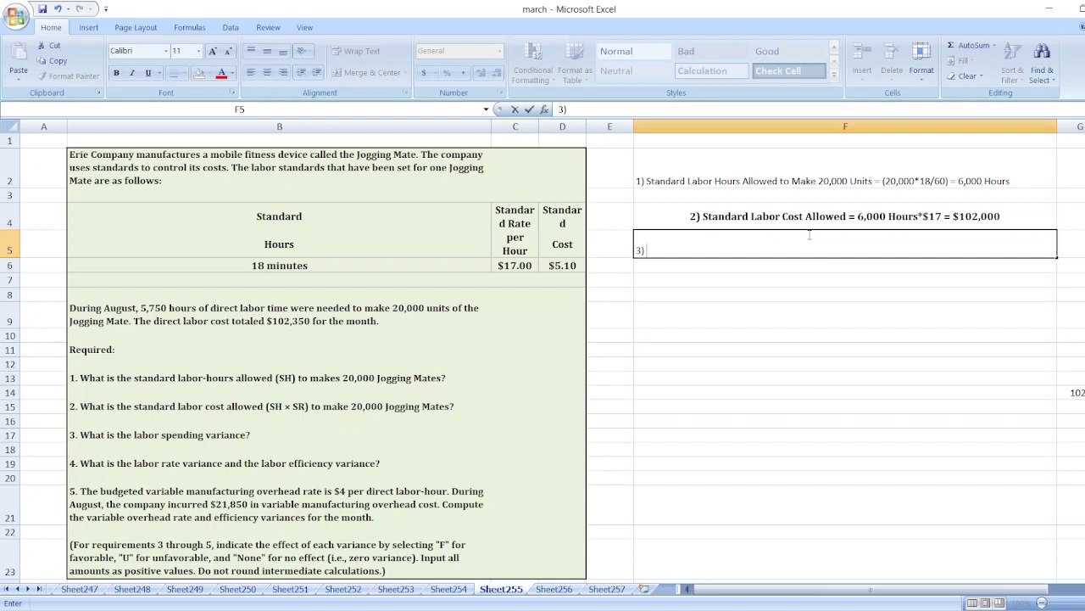
text( Labor Spending Varice)
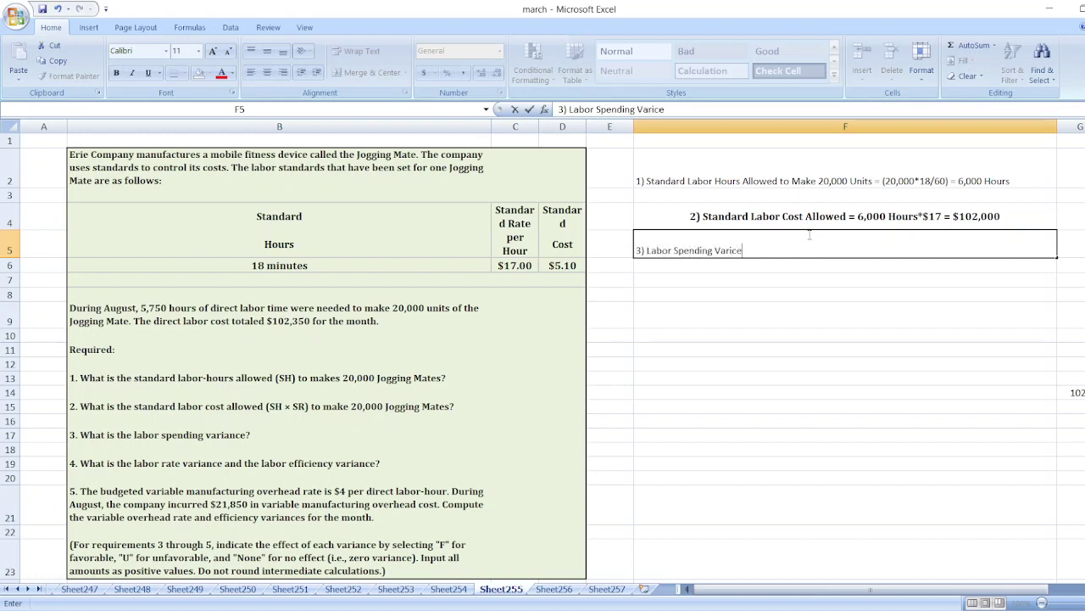
key(BackSpace)
key(BackSpace)
text(a)
key(BackSpace)
text(ance =)
text((SH*SR))
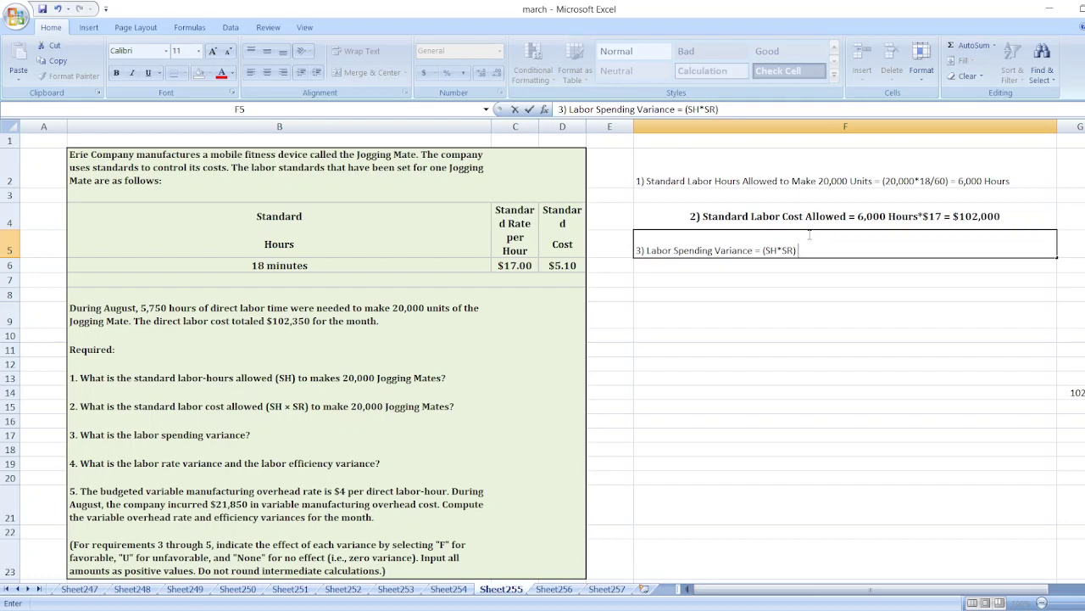
text( - (AH*AR))
key(Return)
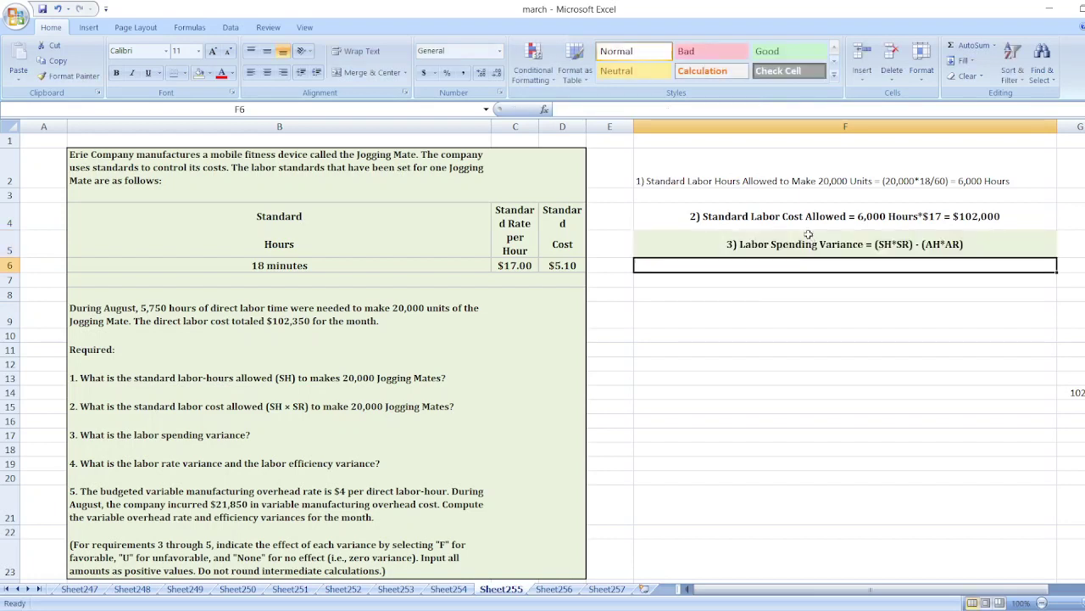
click(808, 234)
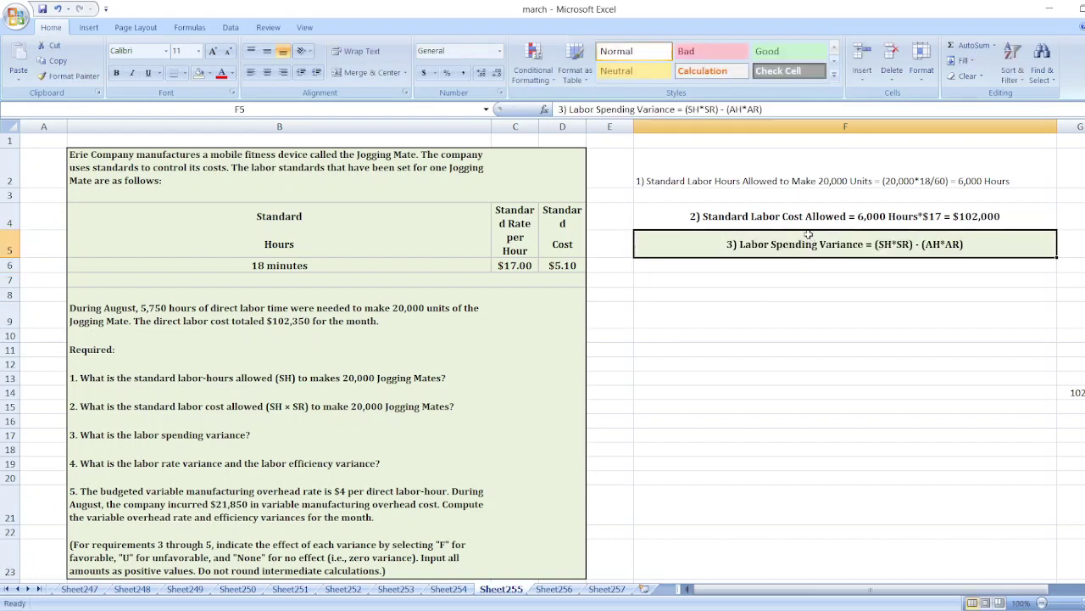
click(198, 72)
Step: Enter the spending variance calculation "= (6,000*$17) - $102,350" as text in cell F6
click(733, 263)
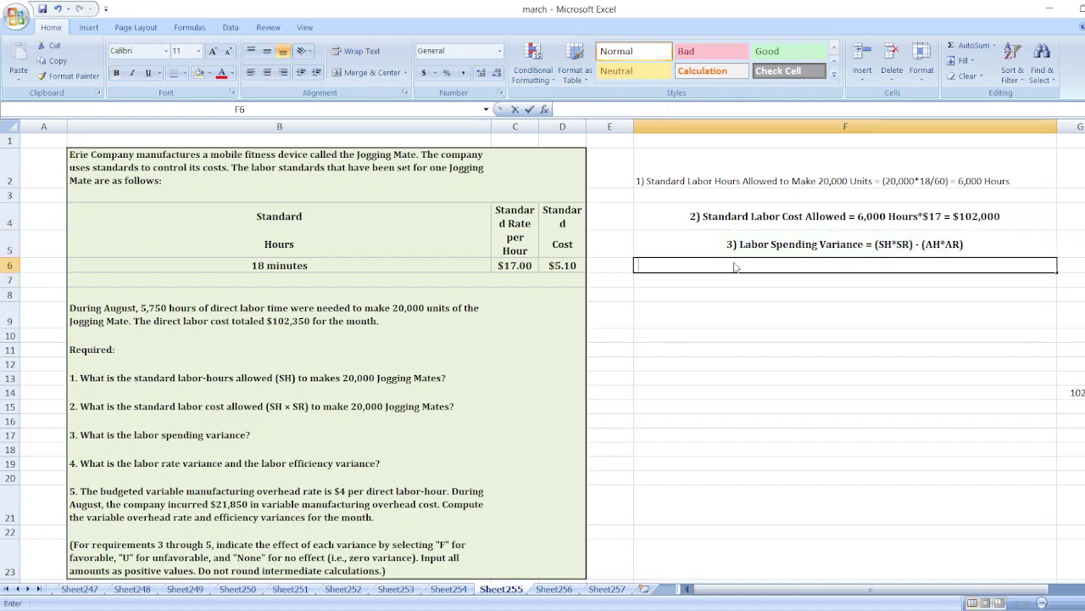
text(()
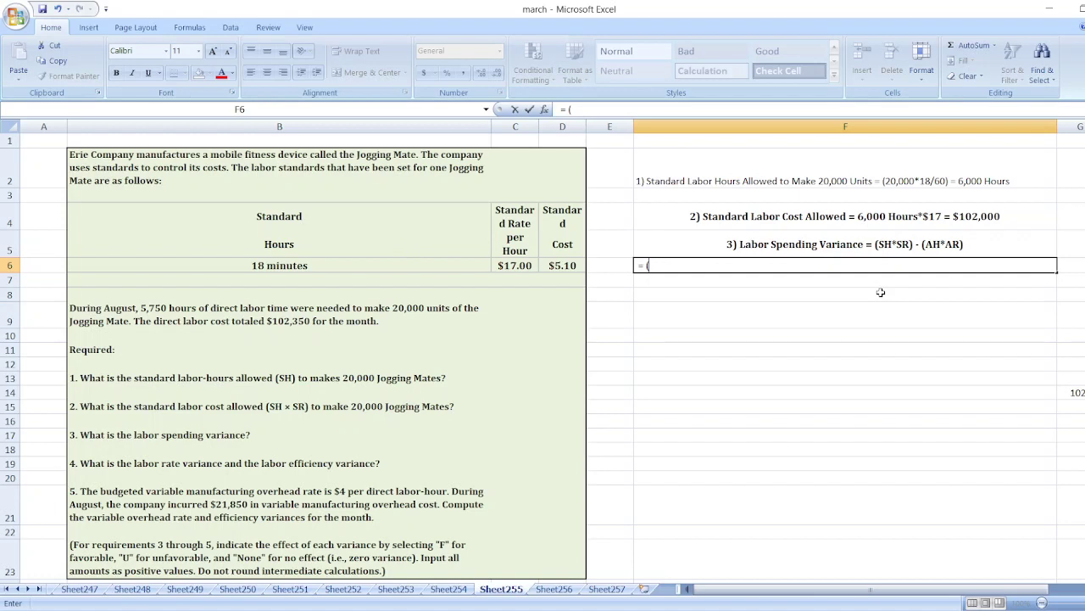
text(6,000*$2)
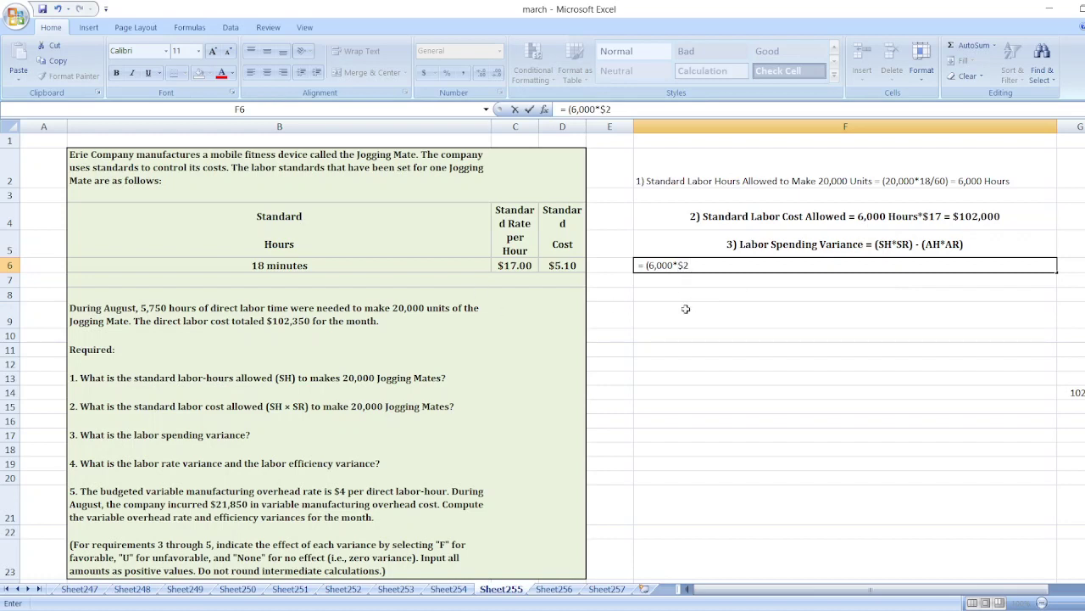
key(BackSpace)
text(17) - ()
text(5,750)
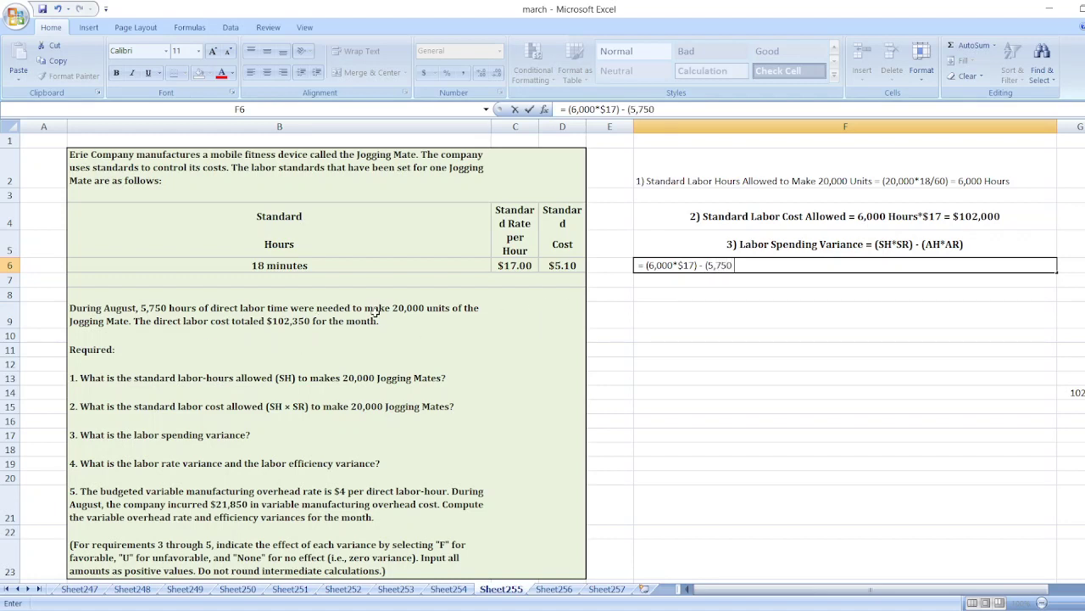
text( *)
key(BackSpace)
key(BackSpace)
key(BackSpace)
key(BackSpace)
key(BackSpace)
key(BackSpace)
key(BackSpace)
key(BackSpace)
key(BackSpace)
text($102,350)
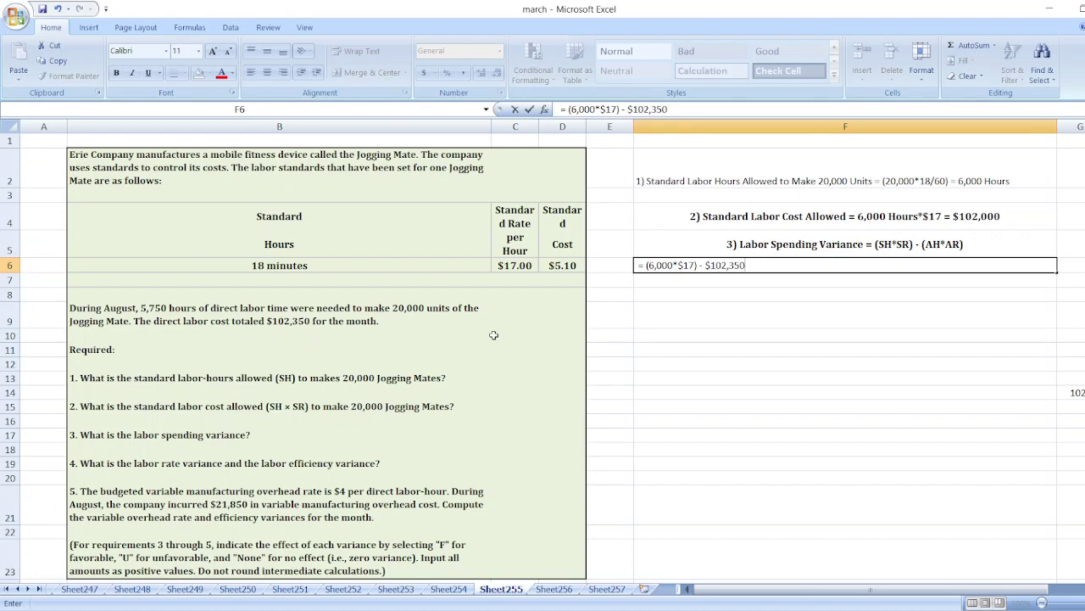
key(Return)
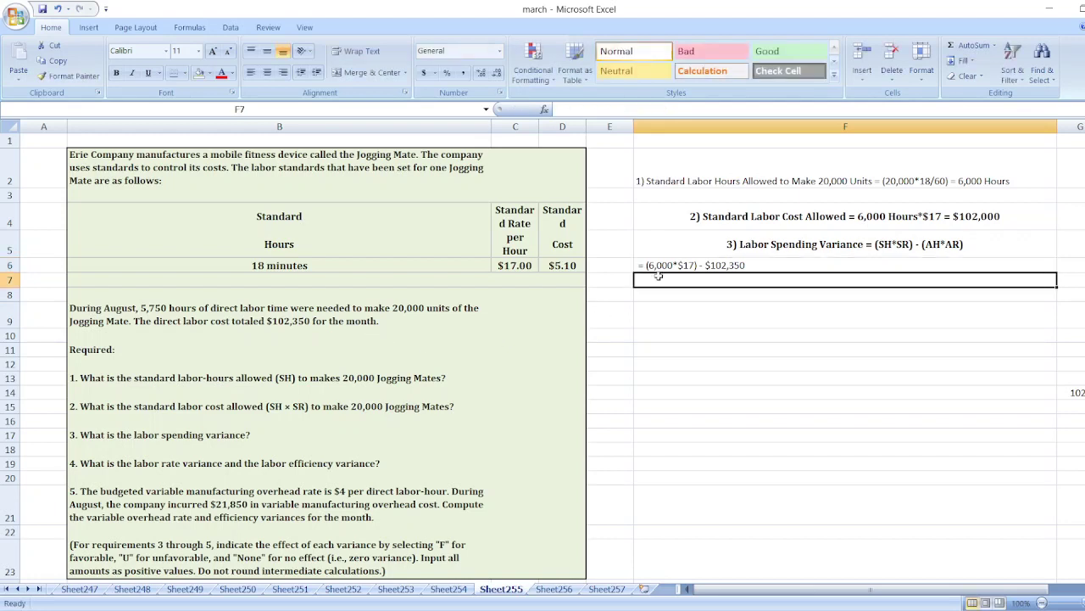
Step: Calculate the spending variance in scratch cell G15 from a copy of the F6 expression, stripped of its dollar signs and thousands separators
click(644, 266)
double_click(644, 266)
key(shift+End)
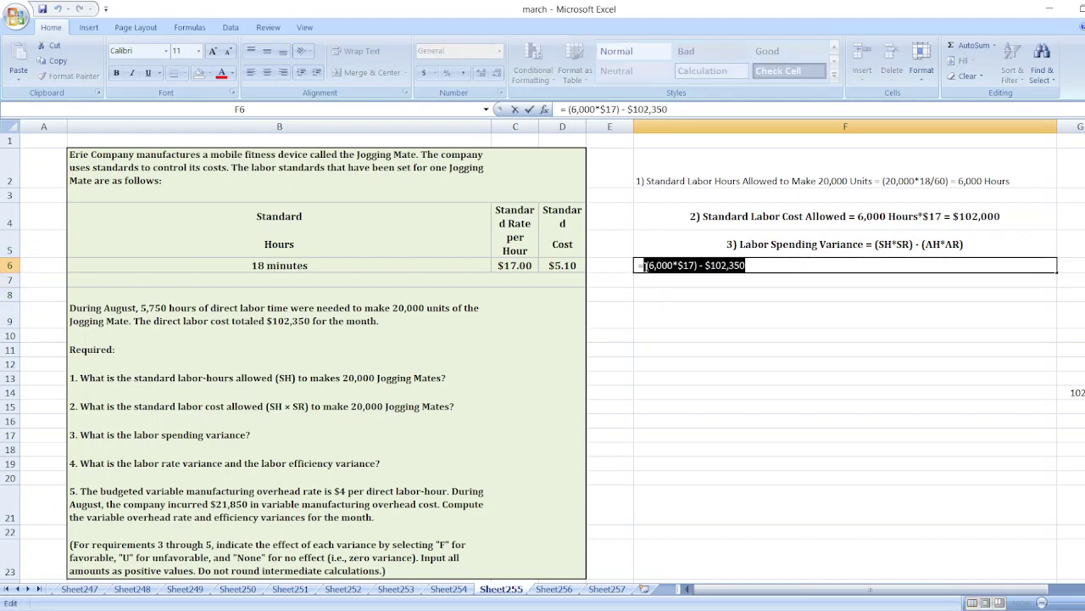
click(1076, 410)
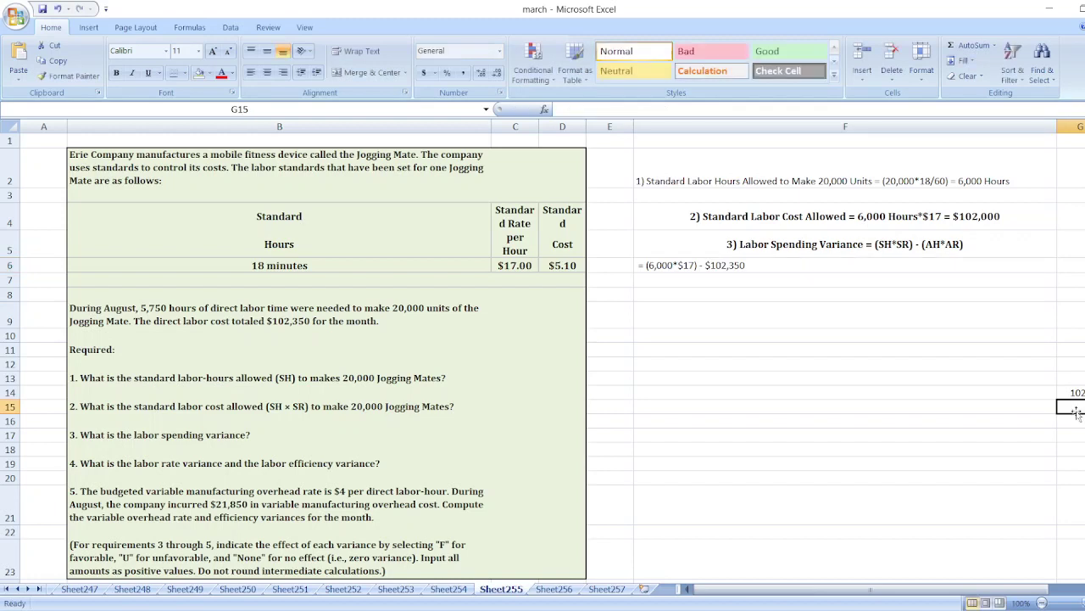
double_click(1077, 410)
text(= (6,000*$17) - $102,350)
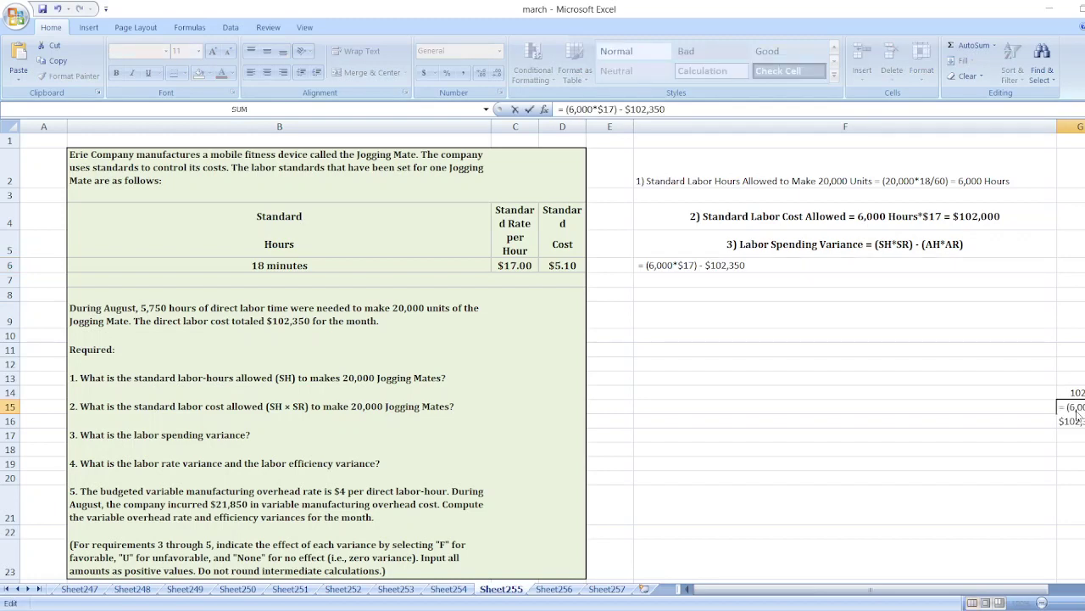
key(shift+End)
key(Left)
key(BackSpace)
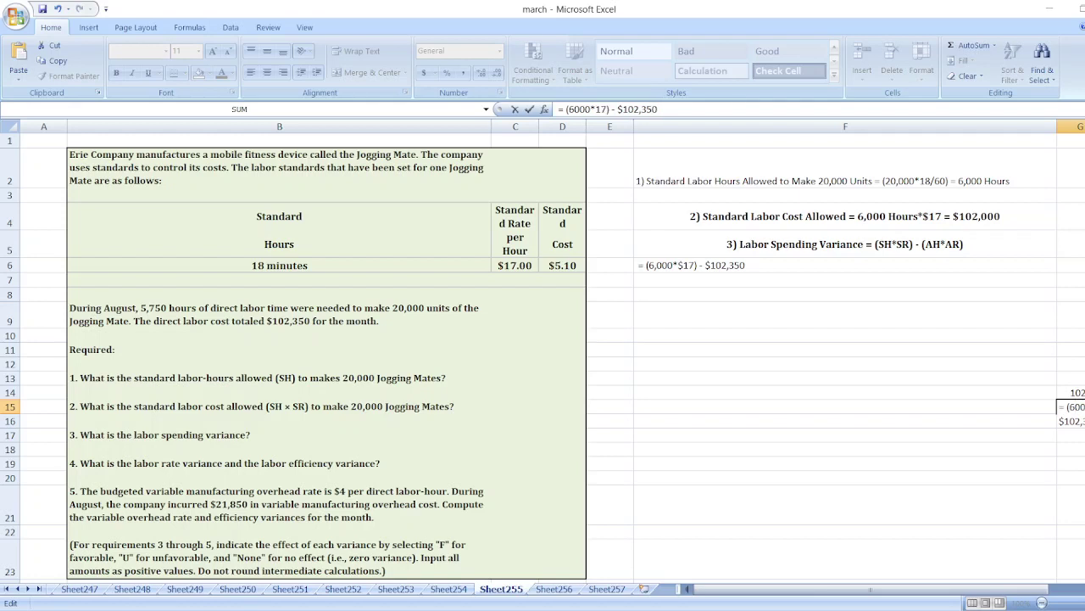
key(Return)
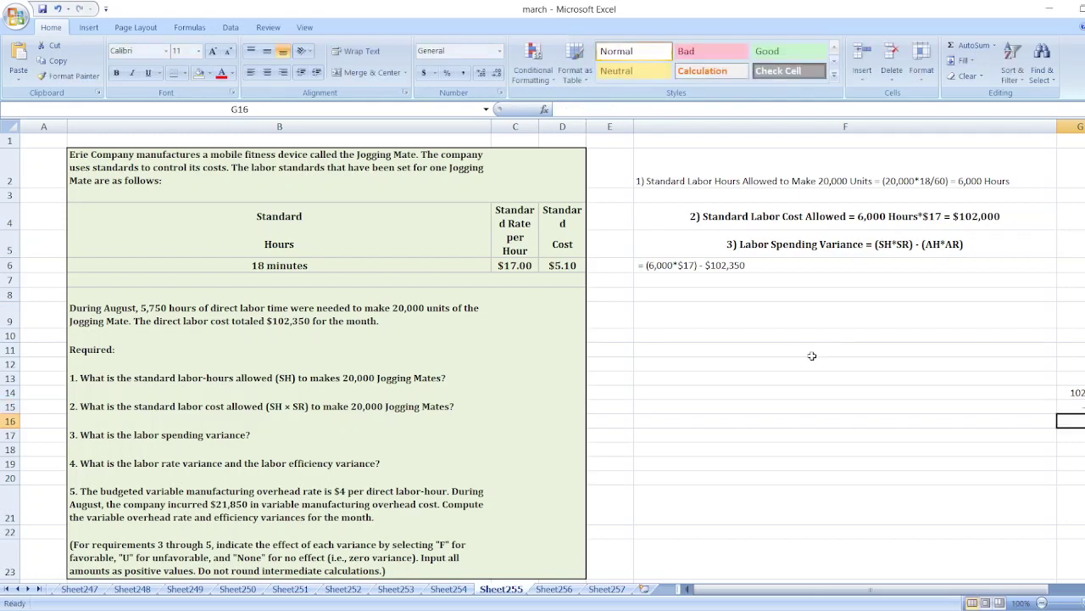
Step: Enter the answer "Labor Spending Variance = $350 U" in cell F7 and make it bold
click(715, 277)
text(Labor )
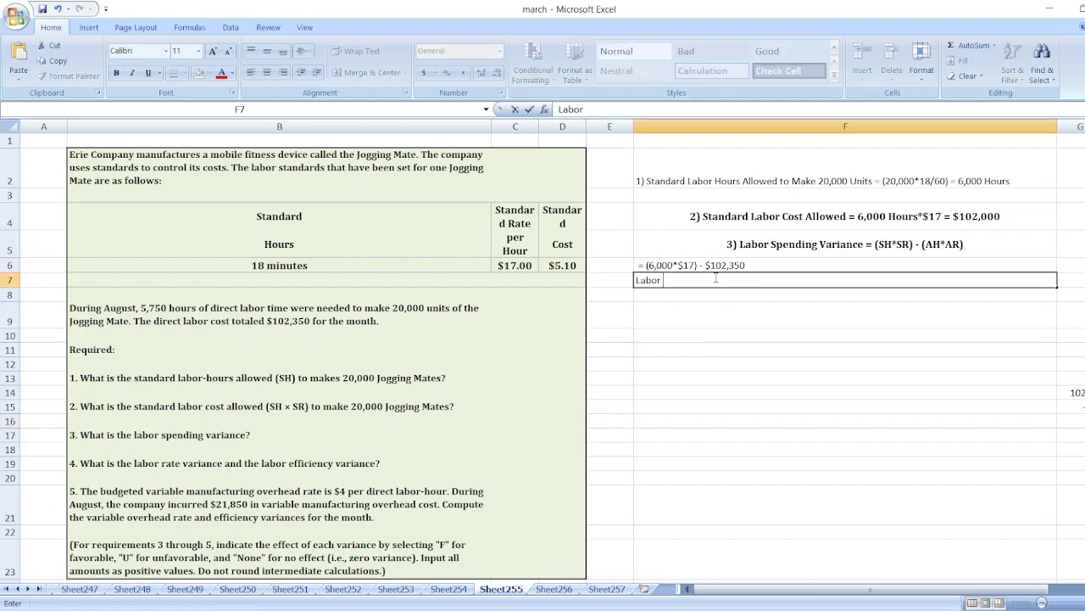
text(Spending Variance = )
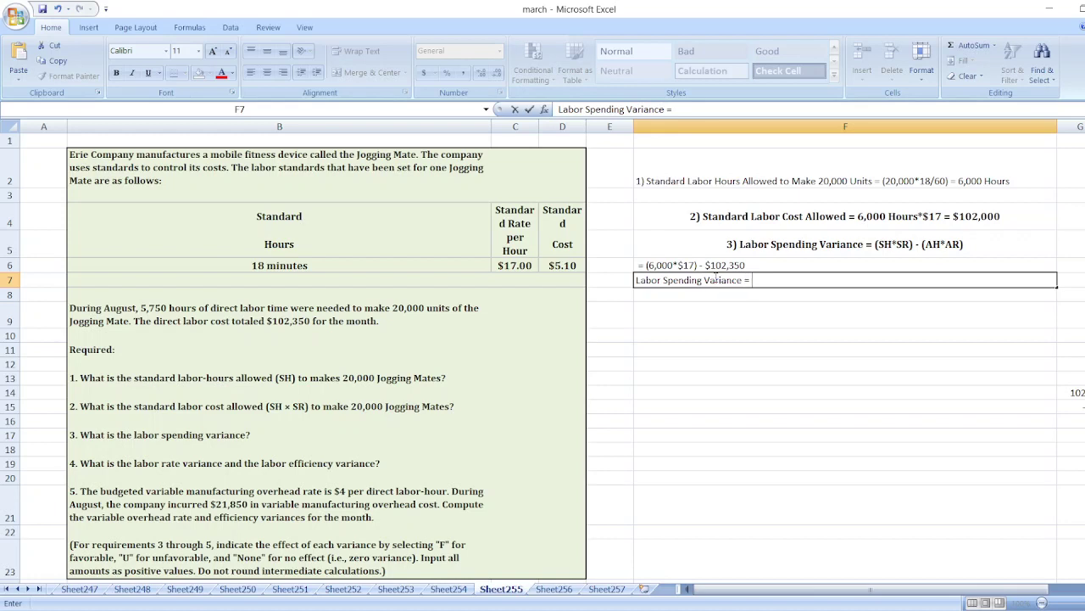
text($350 Ung)
key(BackSpace)
key(BackSpace)
key(ctrl+Return)
key(Up)
key(Down)
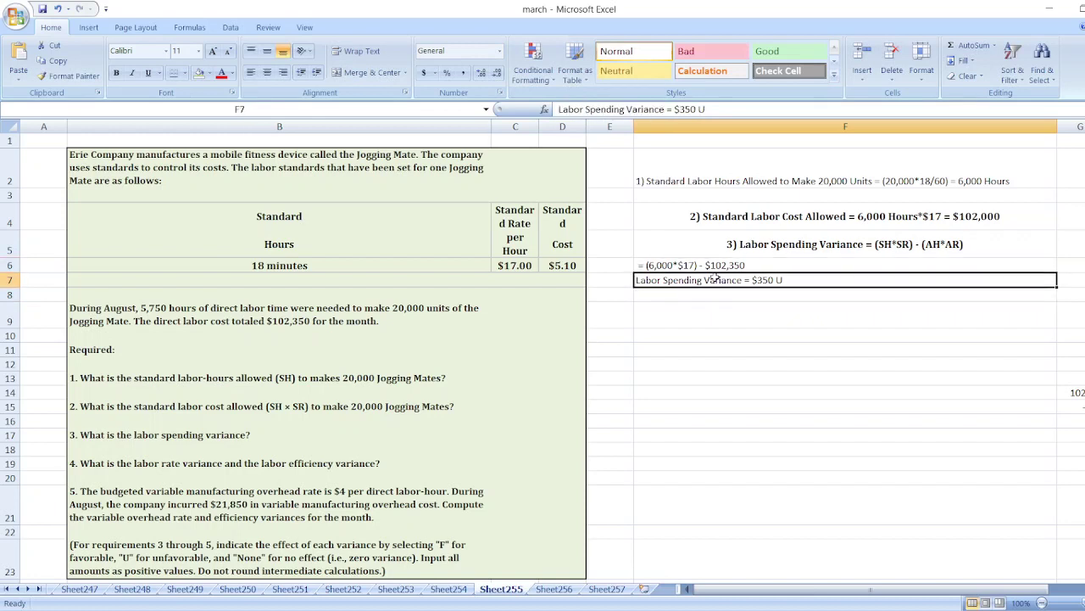
key(ctrl+b)
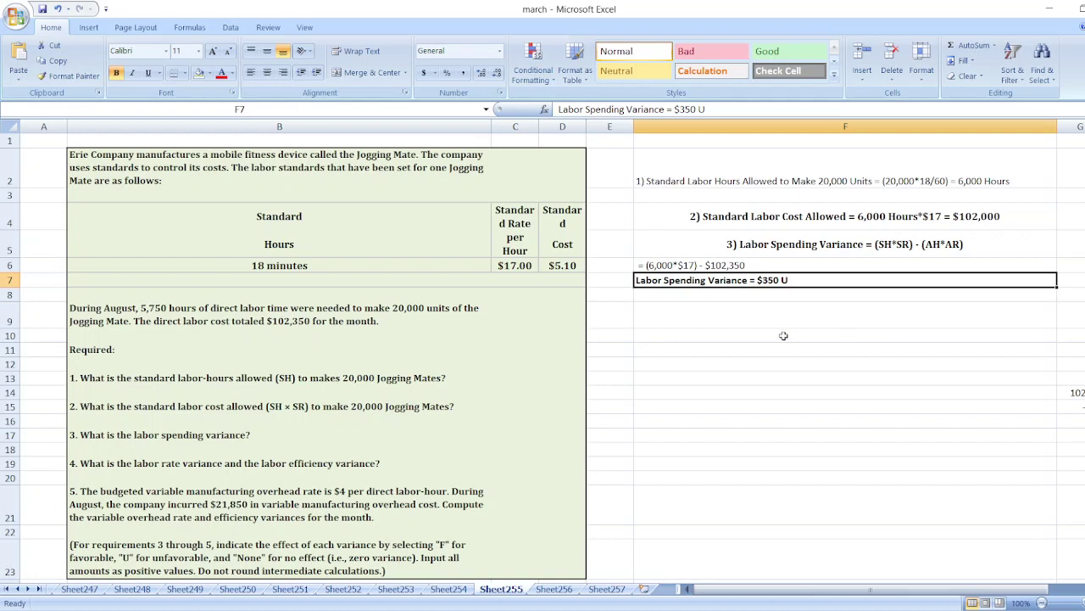
Step: Enter the formula line "4) Labor Rate Variance = AH * (SR-AR)" in cell F9
click(721, 314)
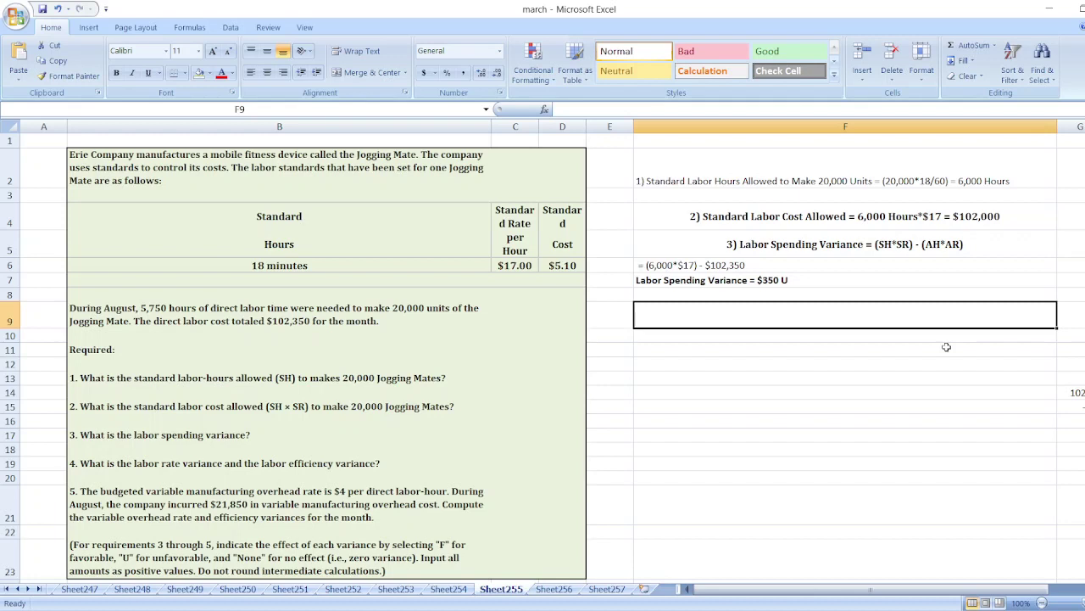
text(4))
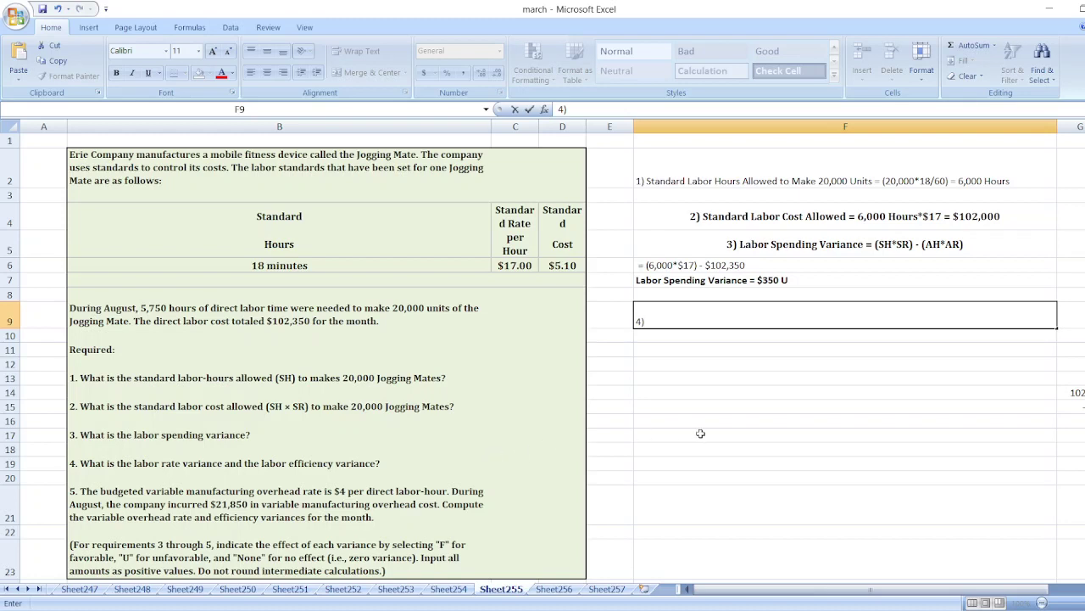
text(Labor Rate Va)
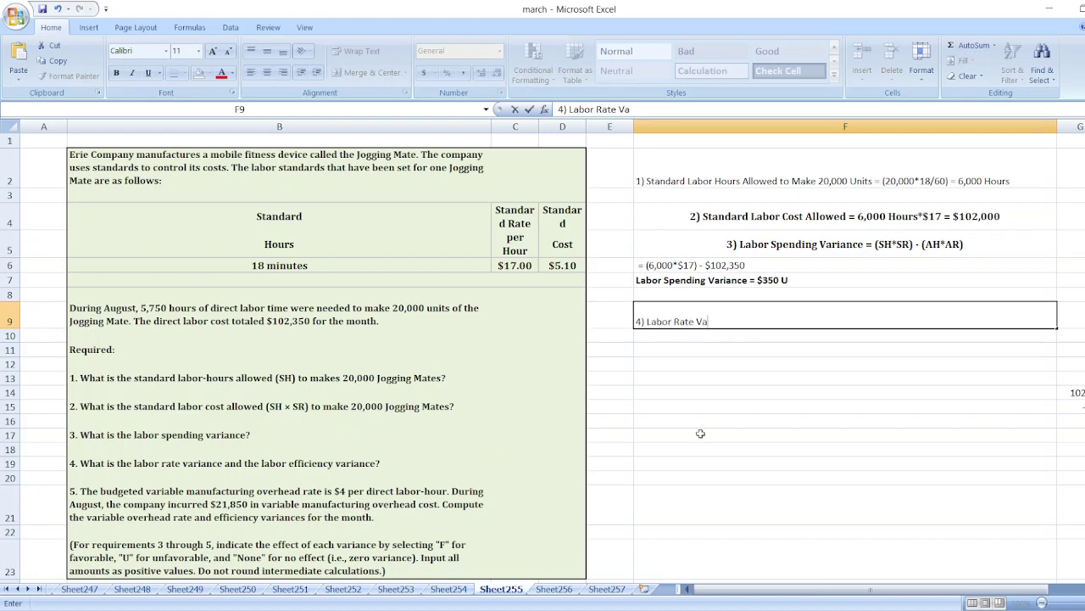
text(riance =)
text(A)
text(H )
text(-)
text(* (S)
text(R)
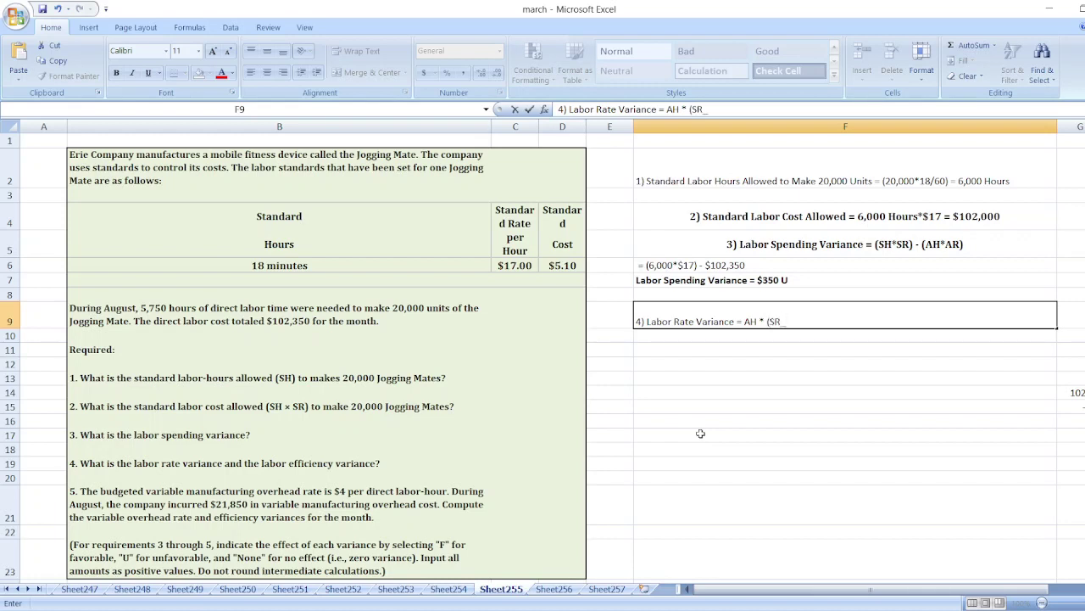
text(-Actu)
text(a;)
text( Rate)
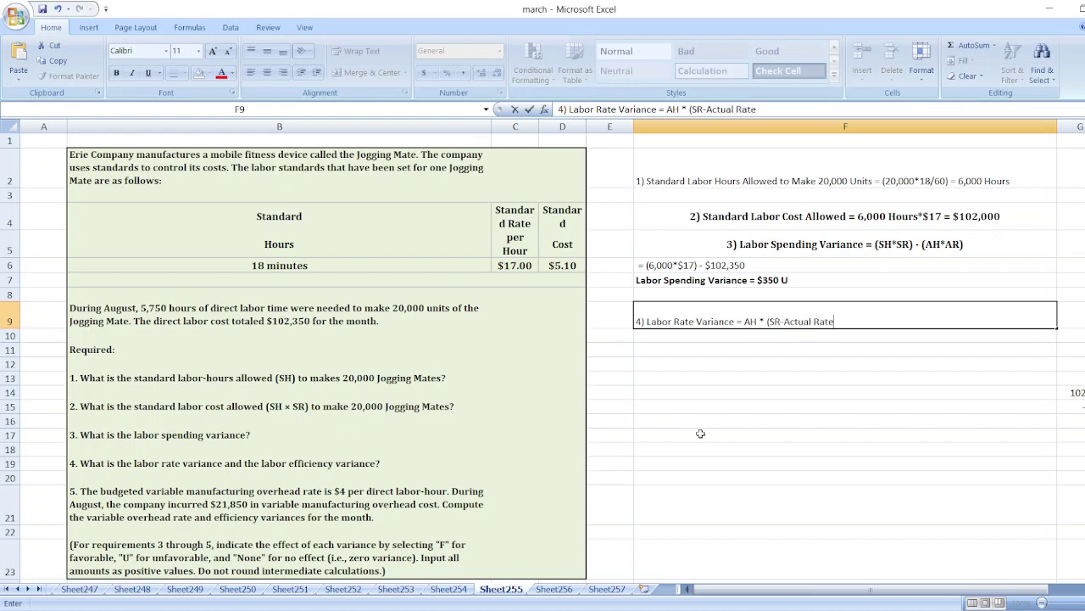
key(BackSpace)
key(BackSpace)
key(BackSpace)
key(BackSpace)
key(BackSpace)
key(BackSpace)
key(BackSpace)
key(BackSpace)
key(BackSpace)
key(BackSpace)
text(R))
key(Return)
Step: Enter the rate variance working "= 5,750 - ($17 - ($102,350/5,750))" as text in cell F10
text(=)
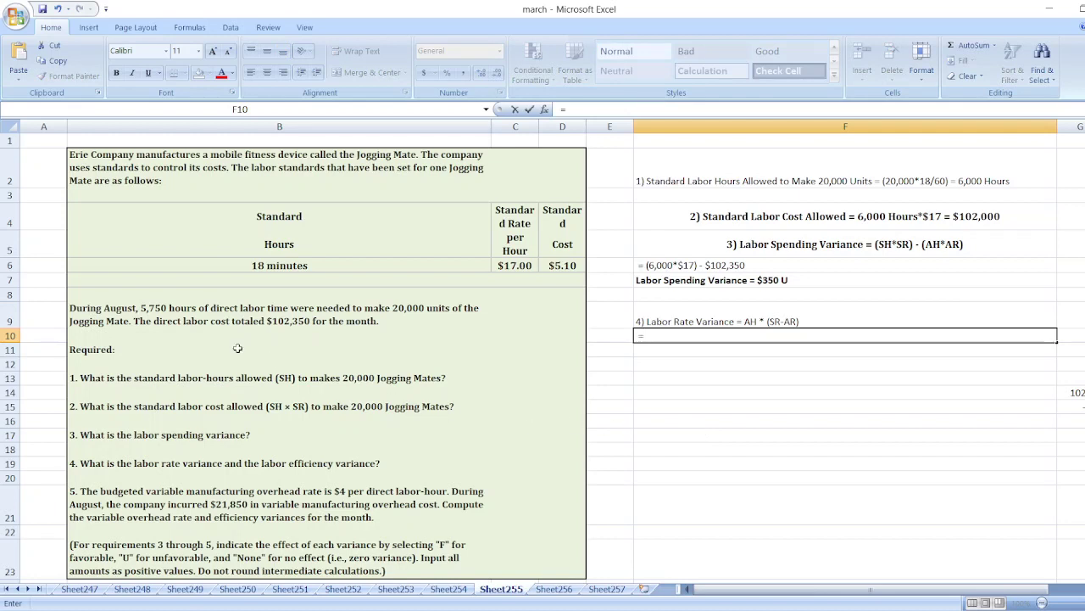
text( 5,750 - ($17 -)
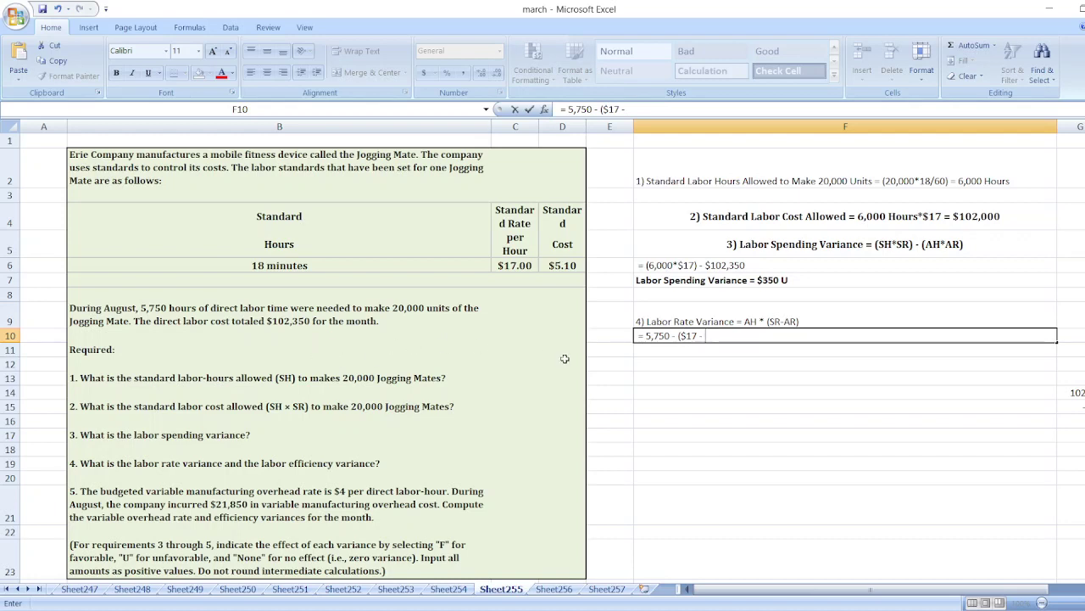
text( ($102,)
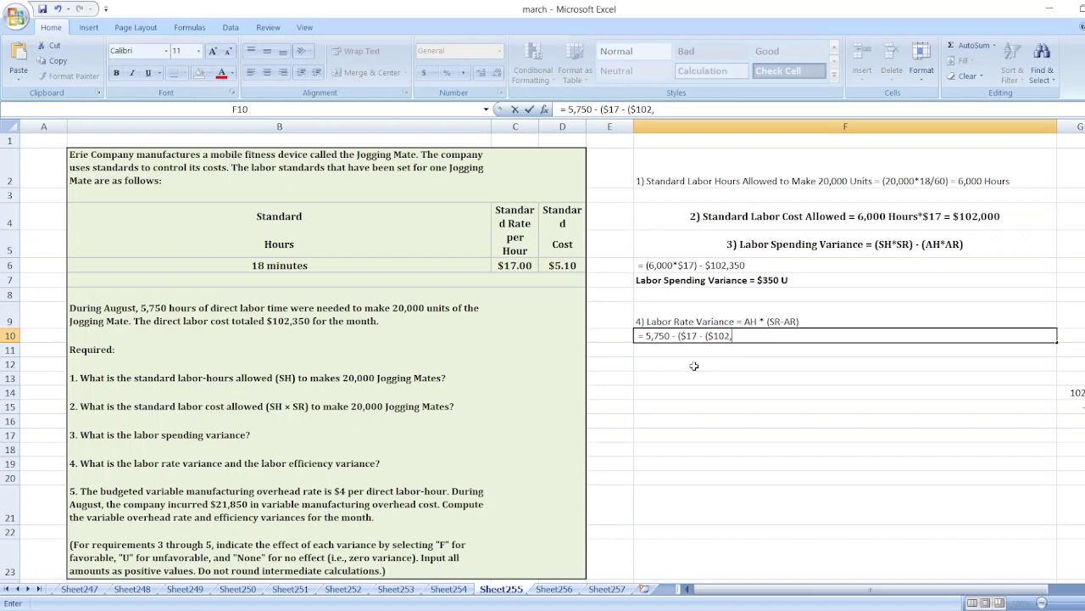
text(350)
text(/)
text(5,750)
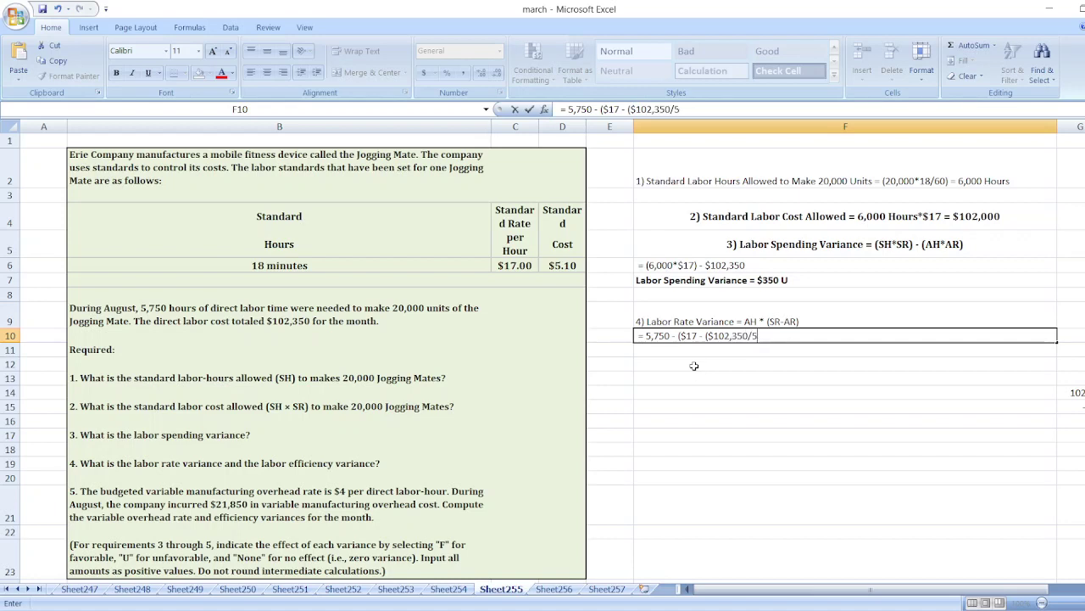
text()))
key(Return)
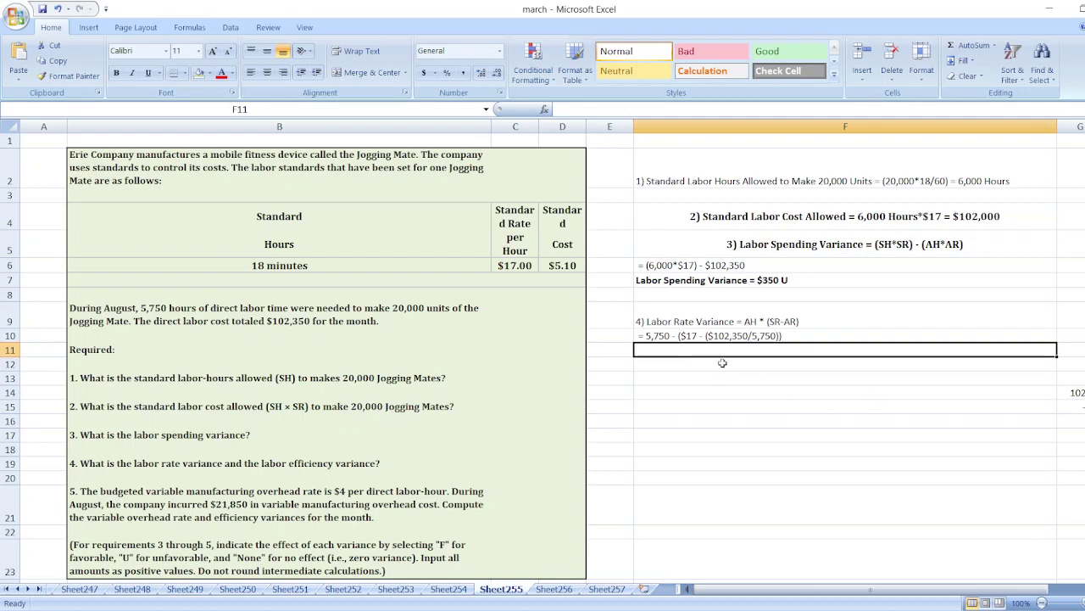
Step: Calculate the actual labor rate in scratch cell G19 using the 102,350/5,750 part copied from cell F10
double_click(713, 335)
drag(714, 335, 778, 336)
key(ctrl+c)
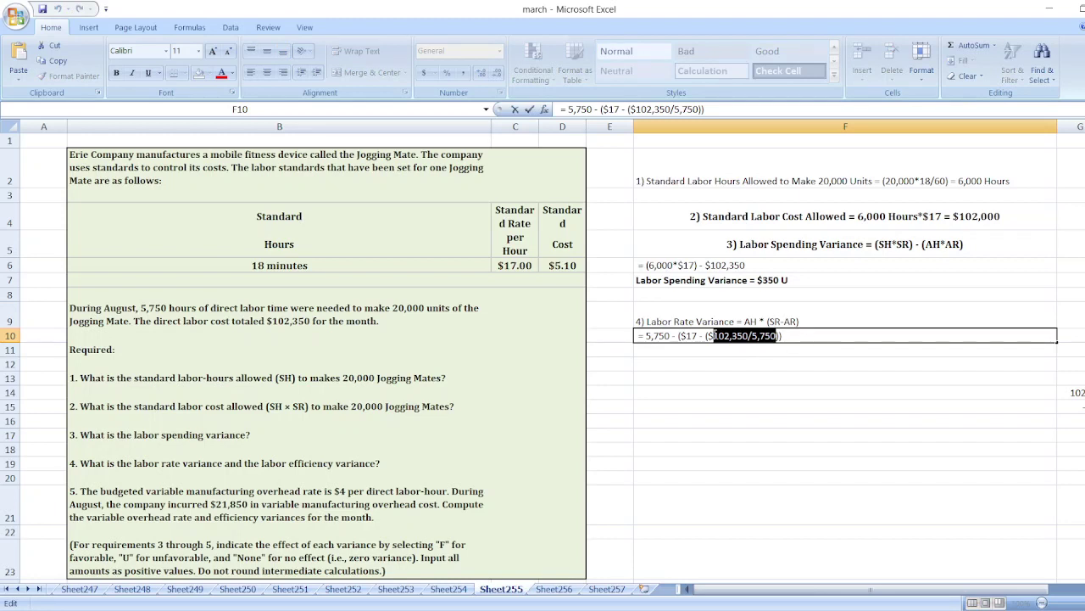
click(1074, 464)
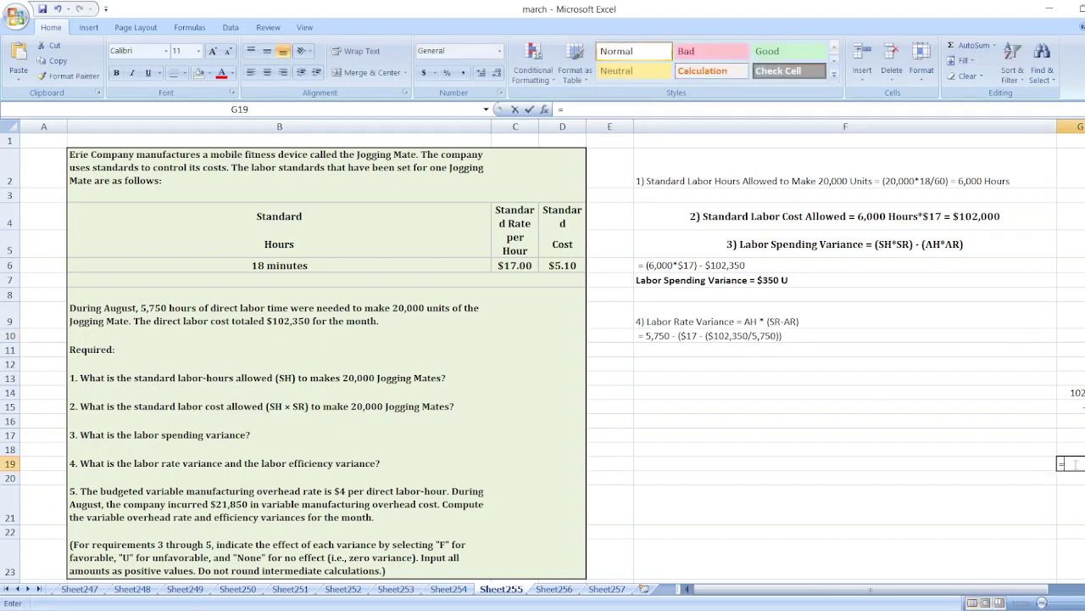
text(=)
key(ctrl+v)
key(Return)
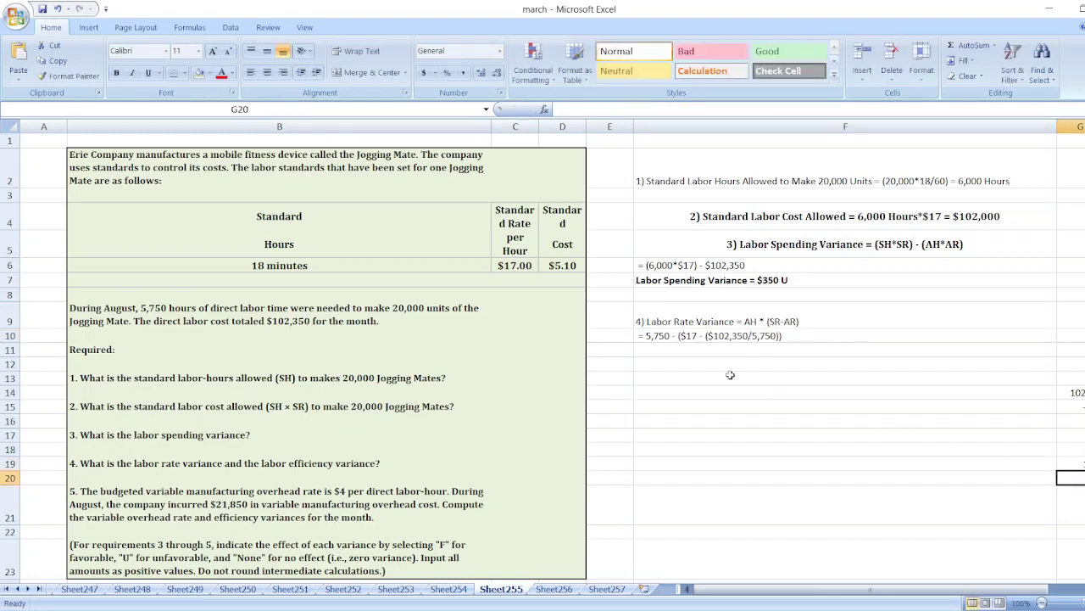
Step: Enter the simplified rate variance working "= 5,750 * ($17-$17.80)" as text in cell F11
click(675, 348)
text(= 5,75)
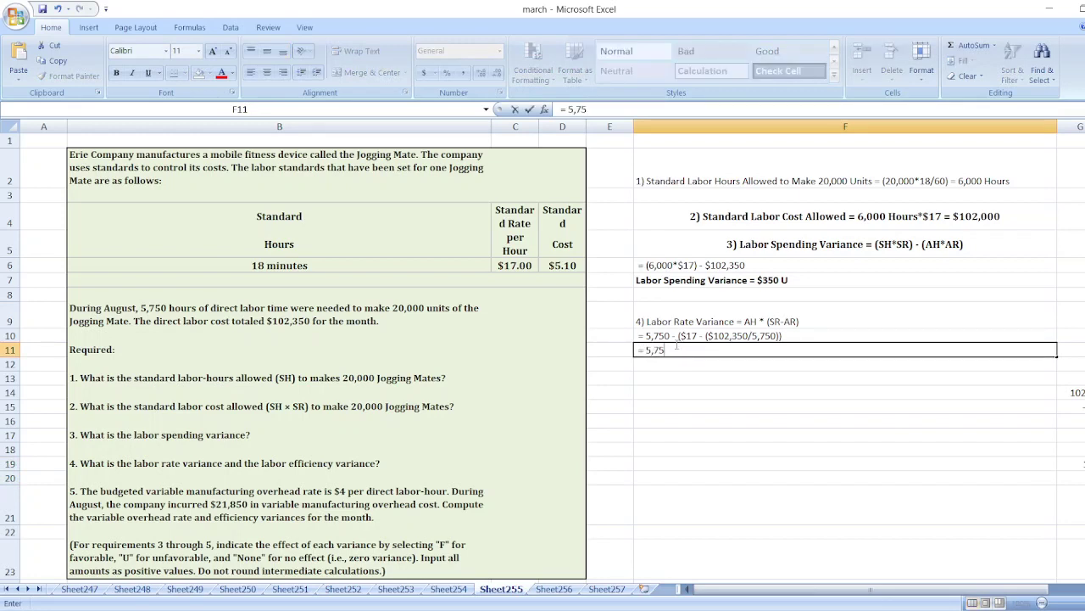
text(0)
key(BackSpace)
key(BackSpace)
text(* ($17-$17.9)
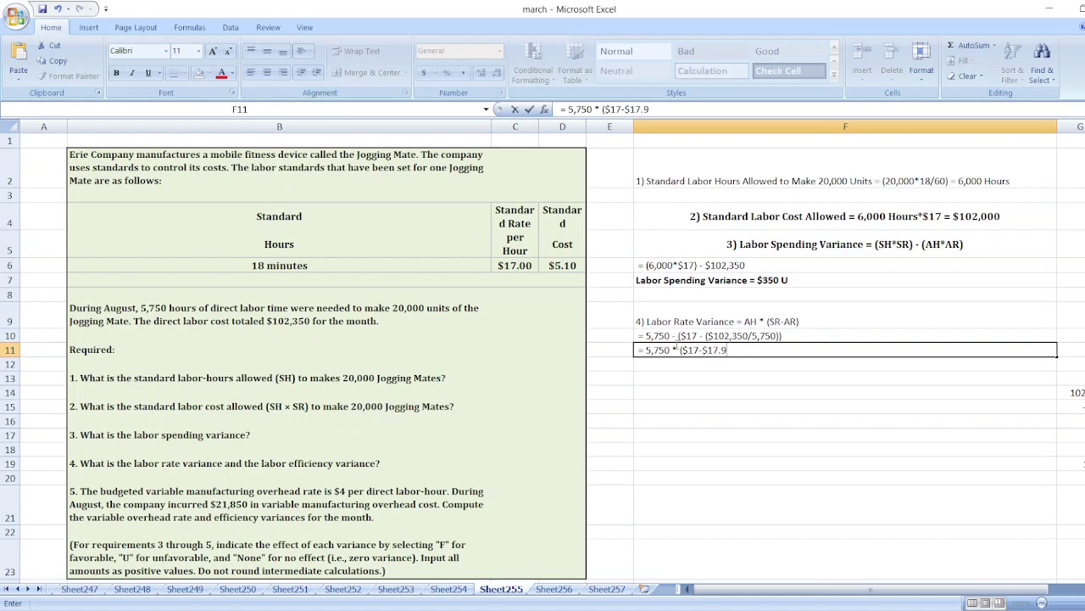
key(BackSpace)
text(80)
key(Return)
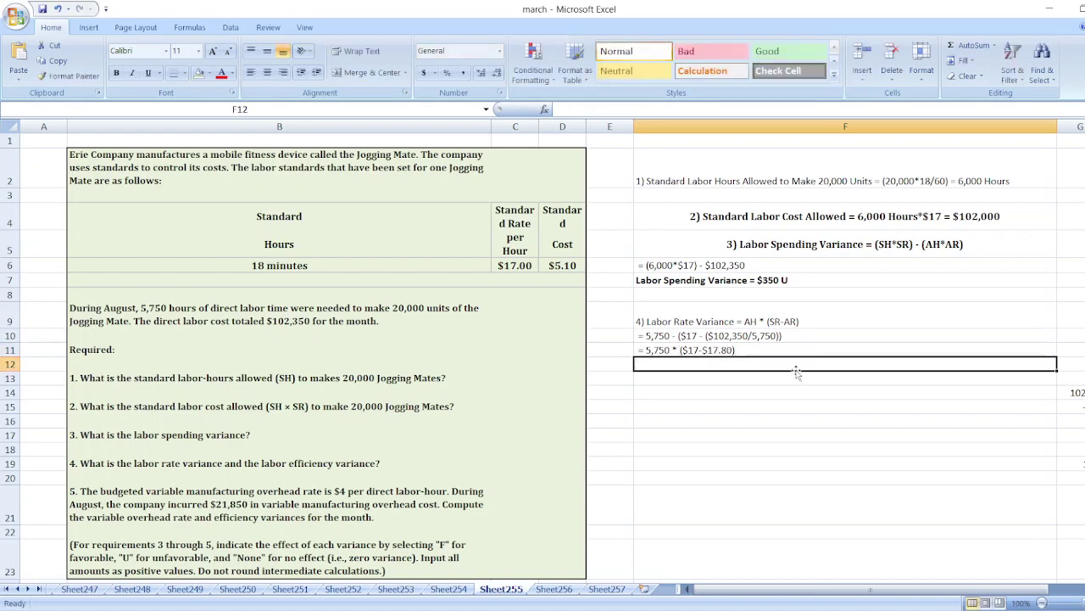
Step: Calculate the labor rate variance by subtracting the standard rate from G19 in cell G20 and entering =G20*5750 in cell G21
click(1071, 477)
text(=G19-1)
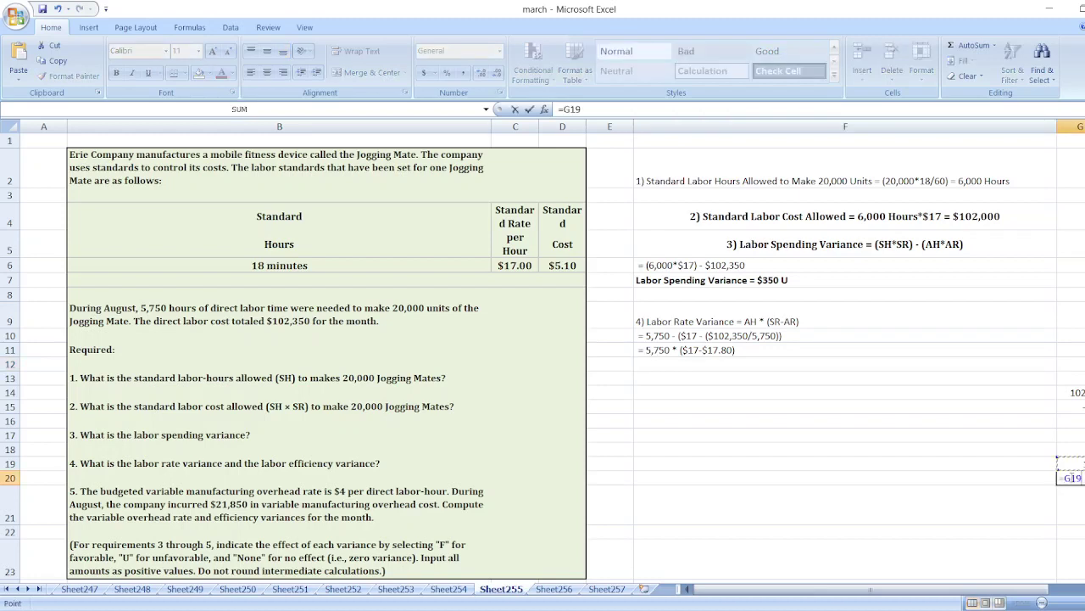
key(Return)
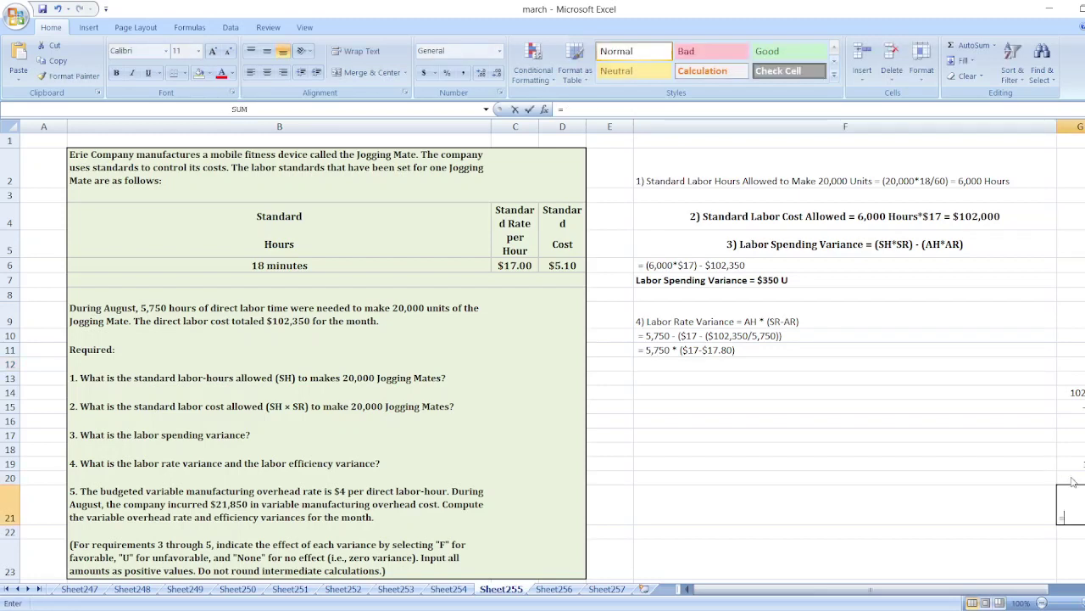
text(=G20*57)
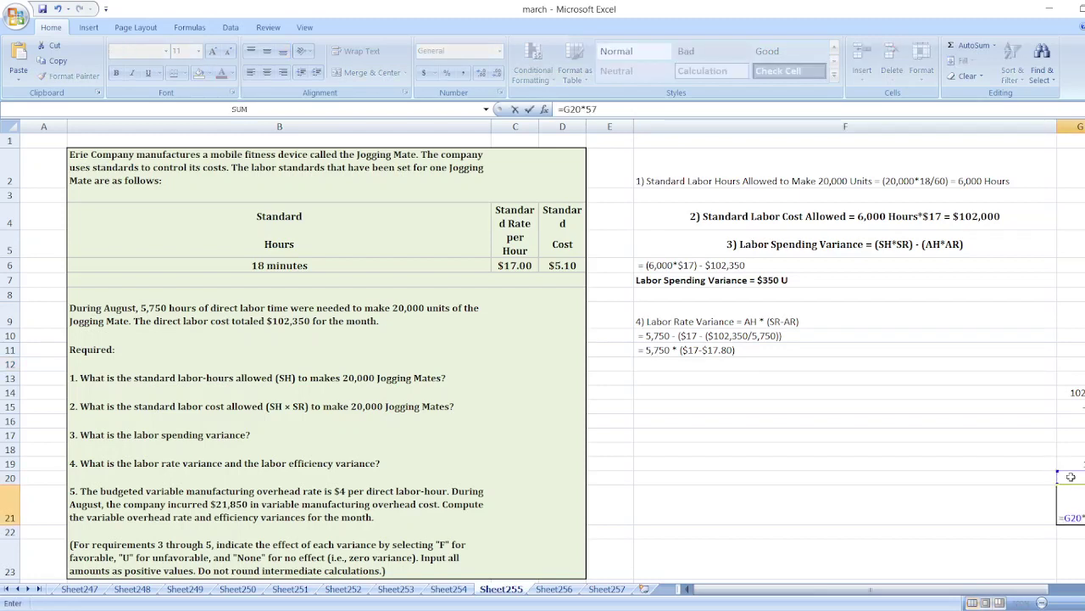
text(50)
key(Return)
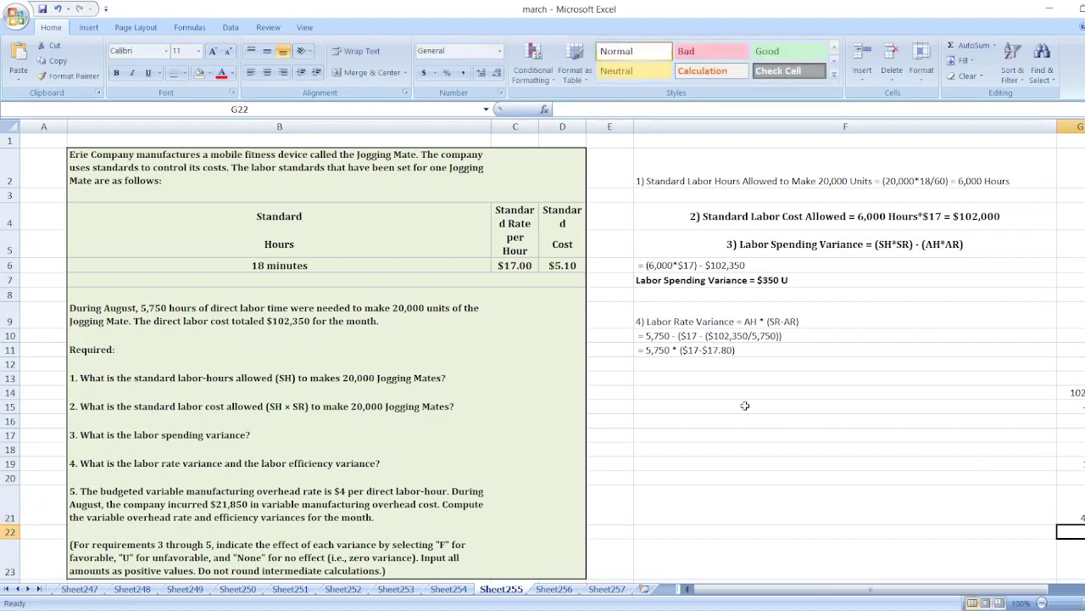
Step: Enter the result text "Labor Rate Variance = $4,600 U" in cell F12
click(678, 364)
text(Labor Rate)
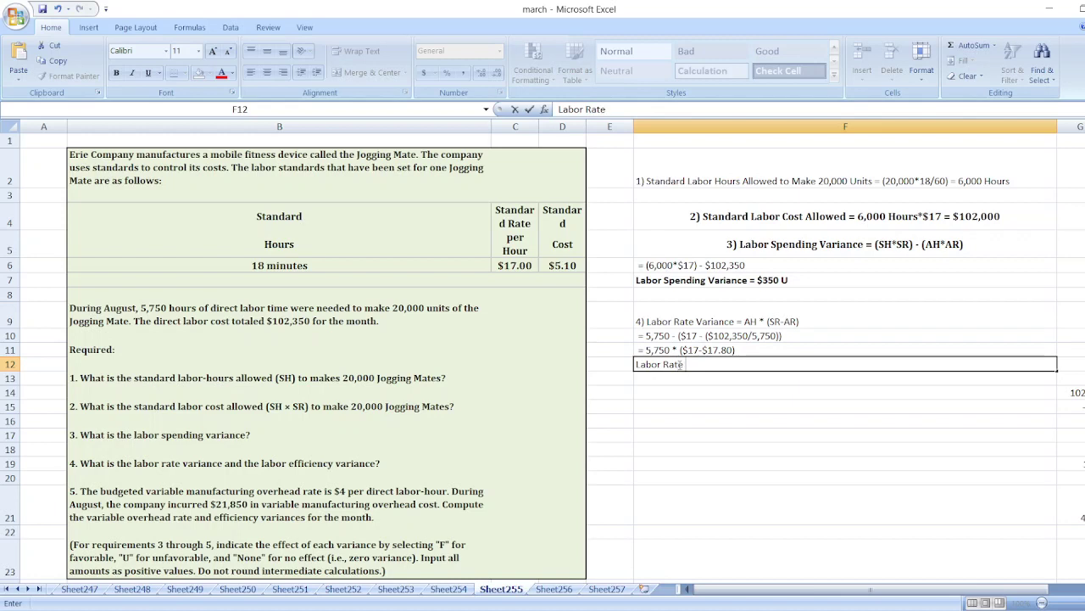
text( Variance = $4,600)
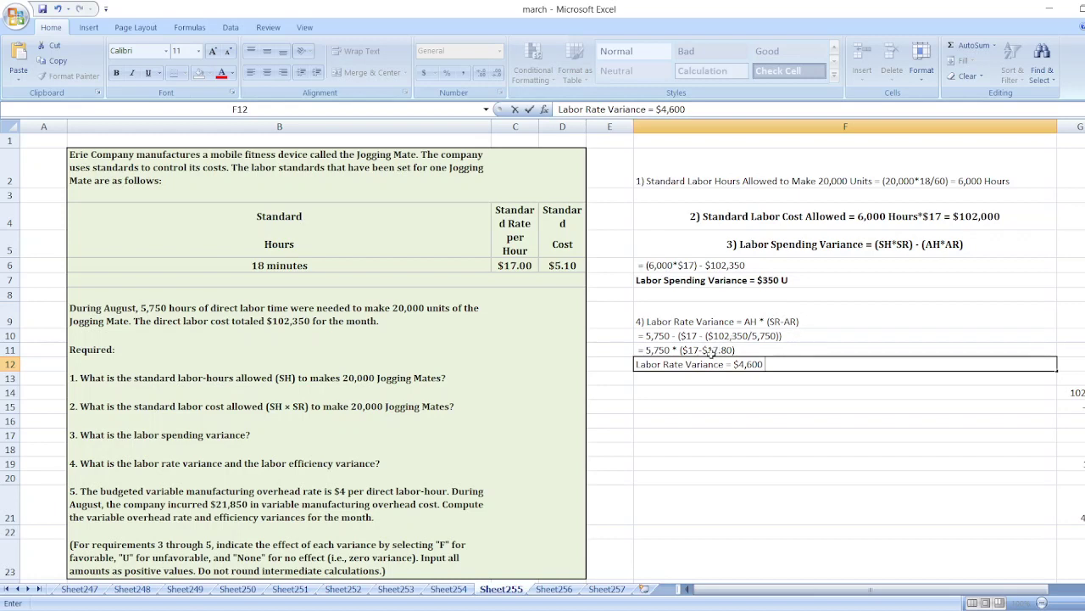
text(U)
key(ctrl+Return)
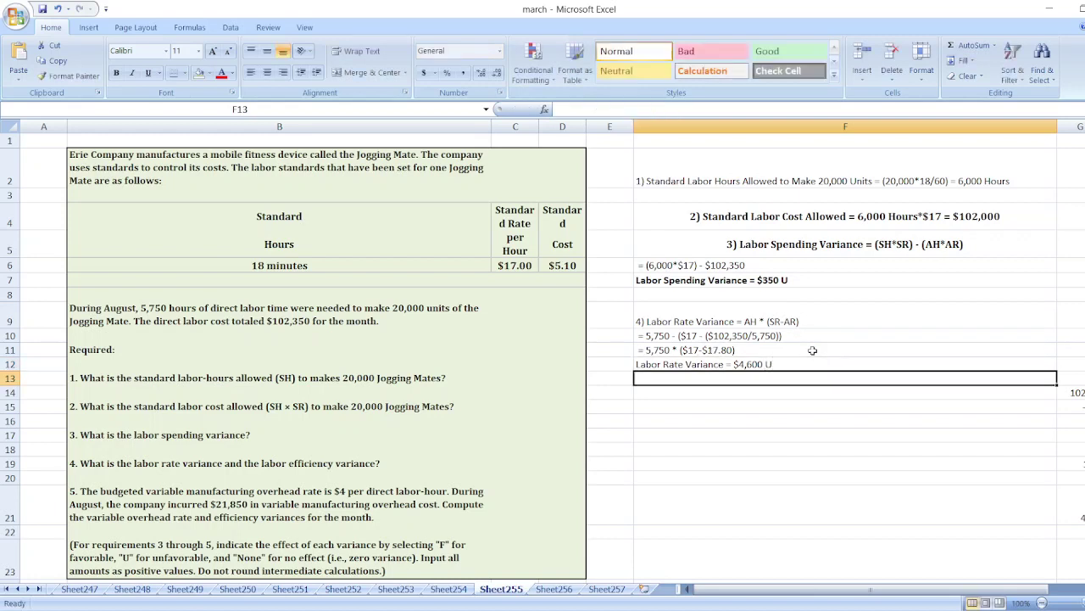
Step: Bold the labor rate variance result in F12 and its formula heading in F9
key(ctrl+b)
key(Up)
key(Up)
key(Up)
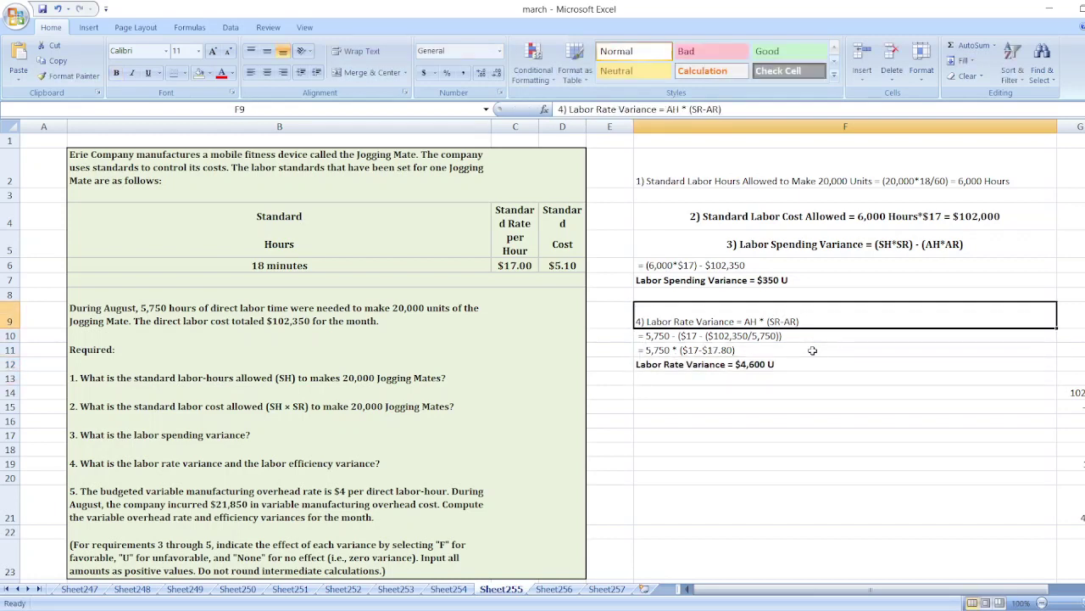
key(ctrl+b)
key(Down)
key(Down)
key(Down)
key(Down)
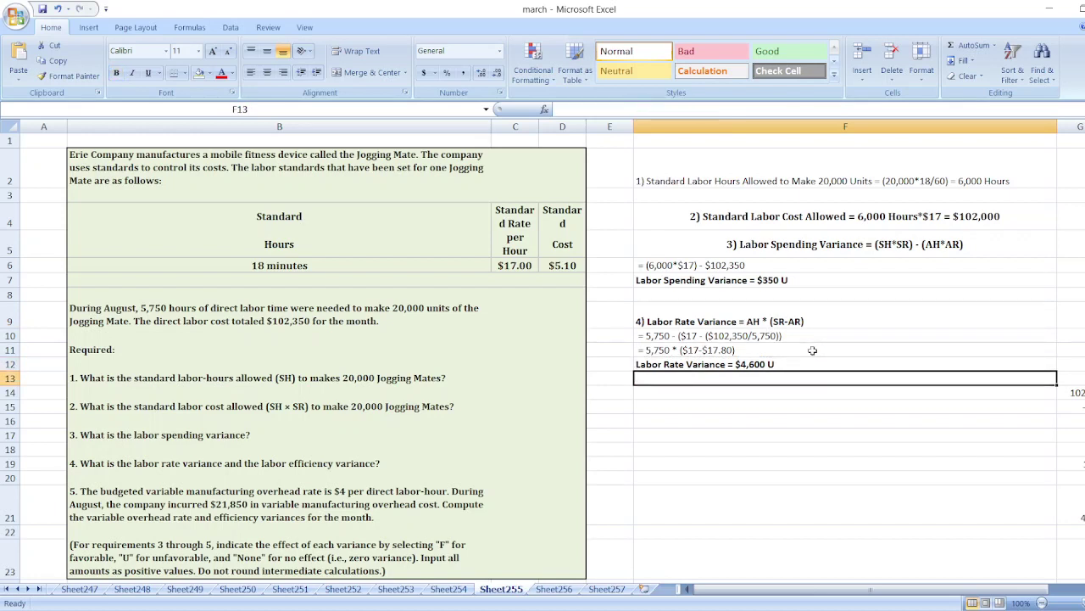
Step: Enter the formula heading "Labor Efficiency Variance = SR*(SH-AH)" in cell F14
key(Down)
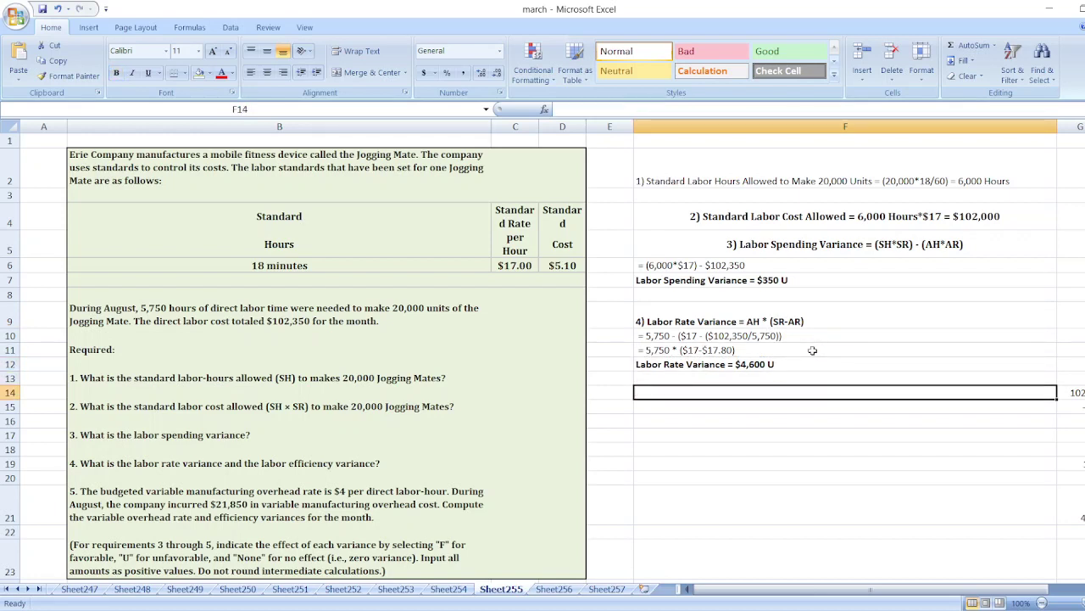
text(Labor)
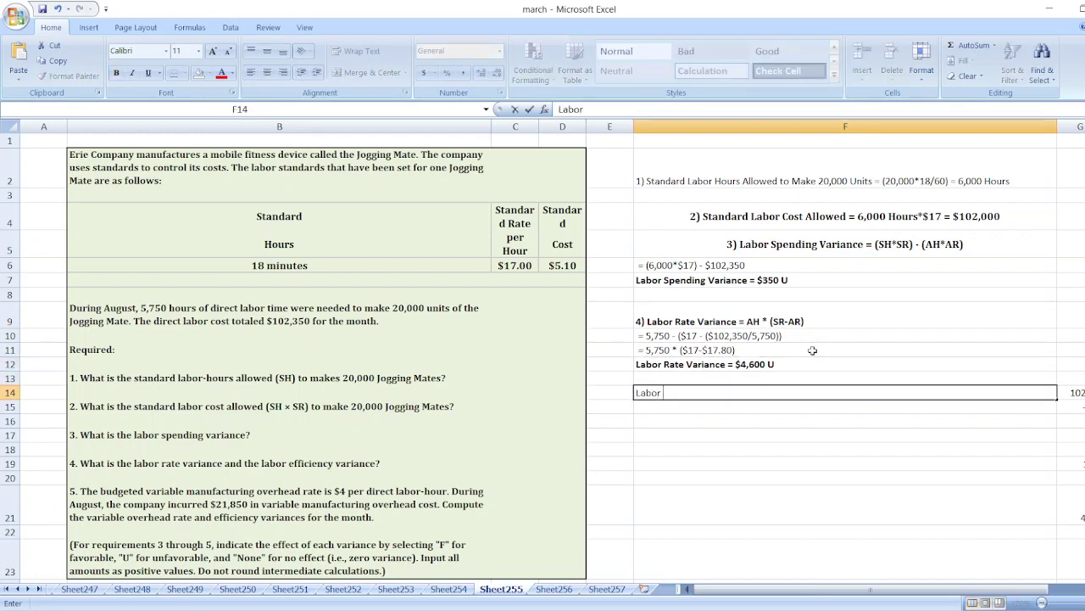
text( Efficiency Varia)
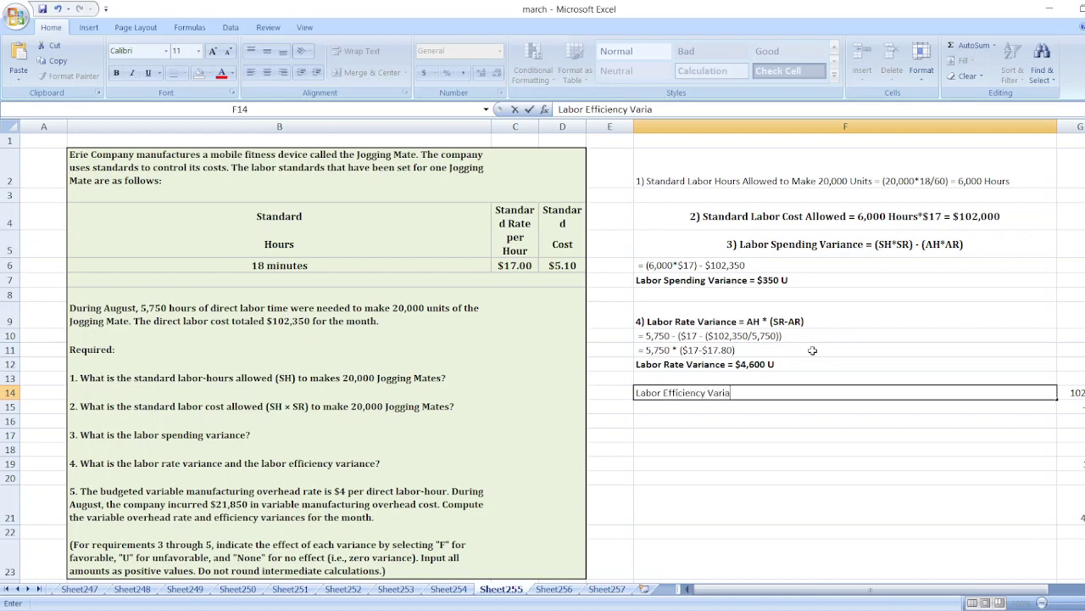
text(nce = SR*(SH-AH))
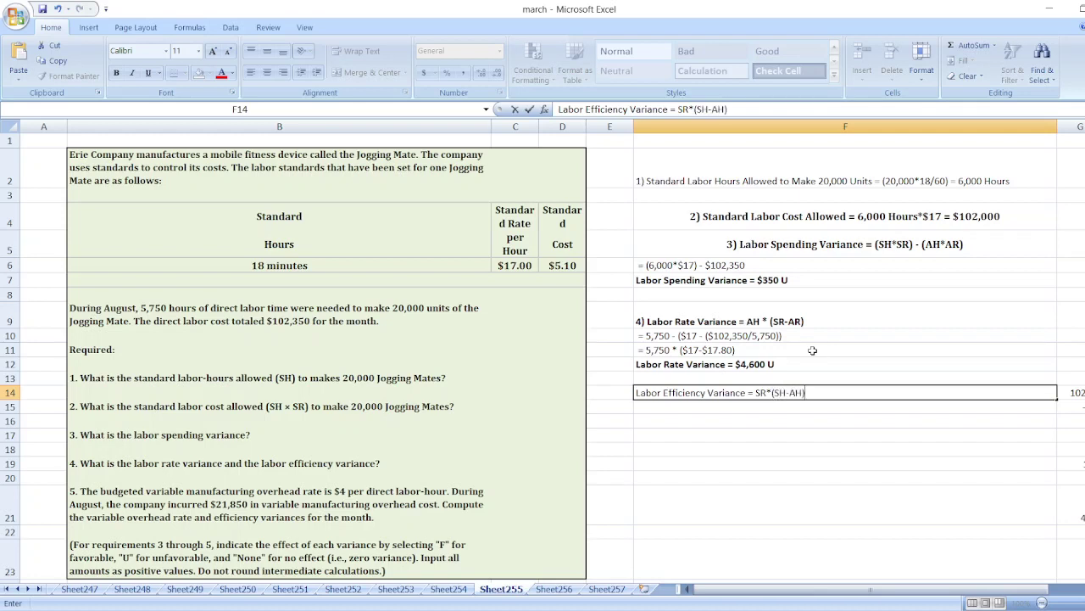
key(Return)
Step: Enter the efficiency variance working "= $17*(6,000-5,750)" as text in cell F15
text(=)
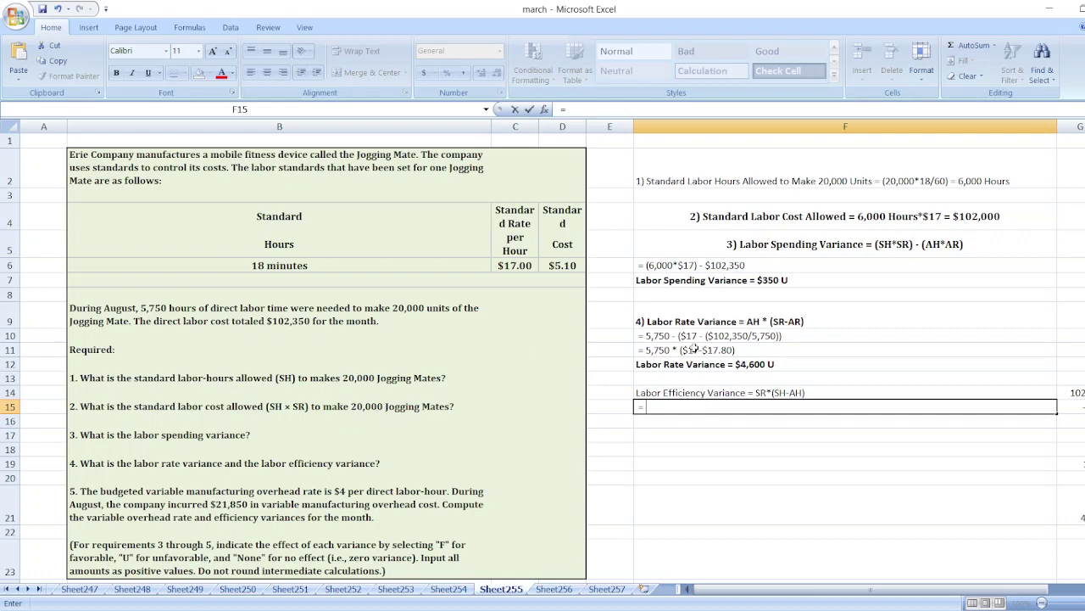
text($17*(6,000-)
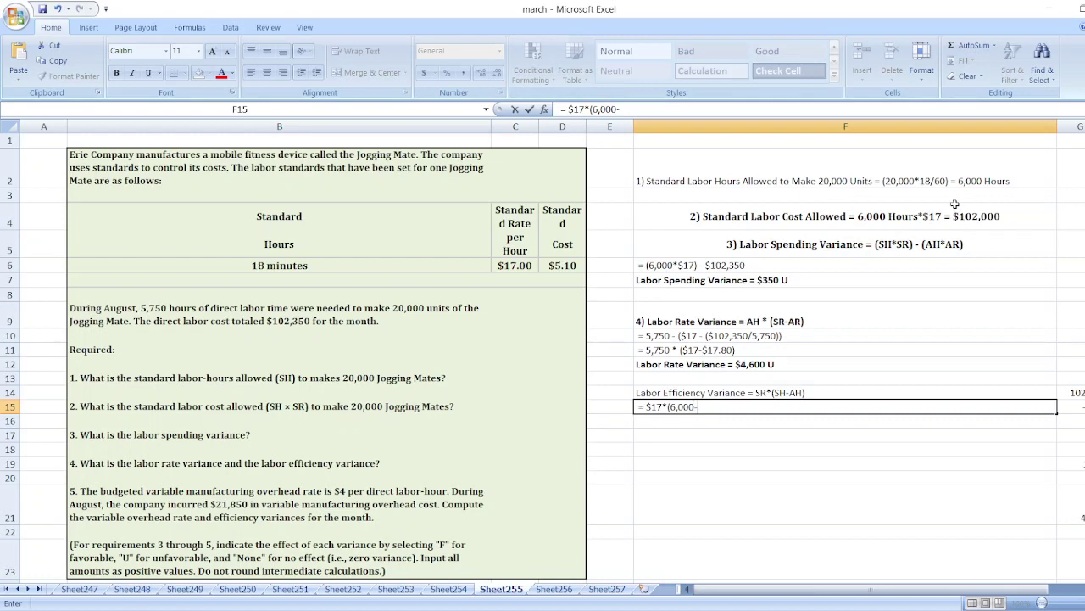
text(5,750))
key(Return)
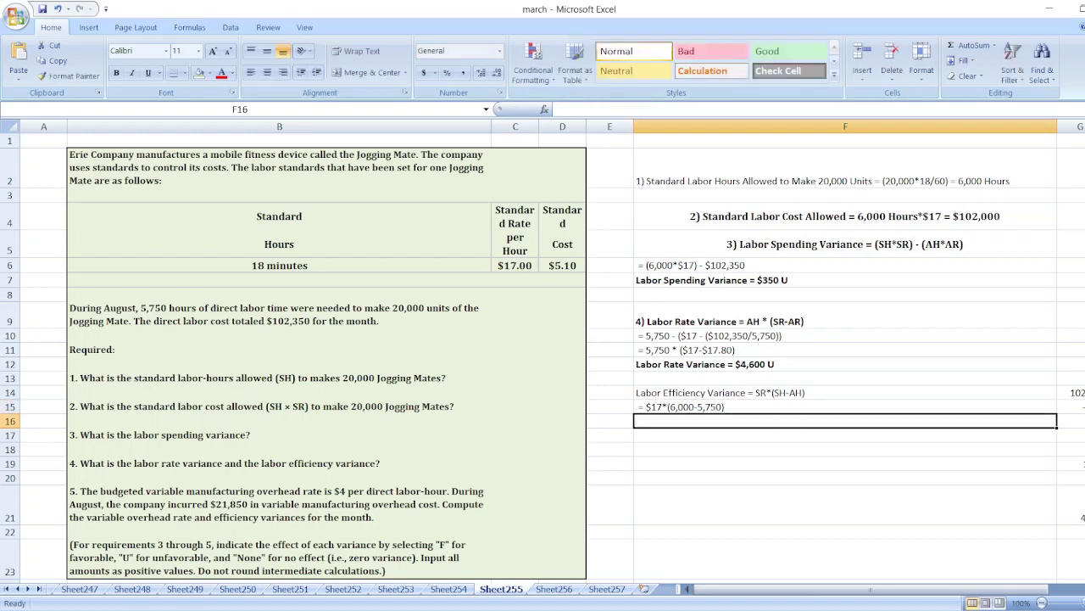
Step: Calculate the labor efficiency variance in scratch cell G4 from the 17*(6,000-5,750) part copied from F15, removing the thousands commas
double_click(653, 407)
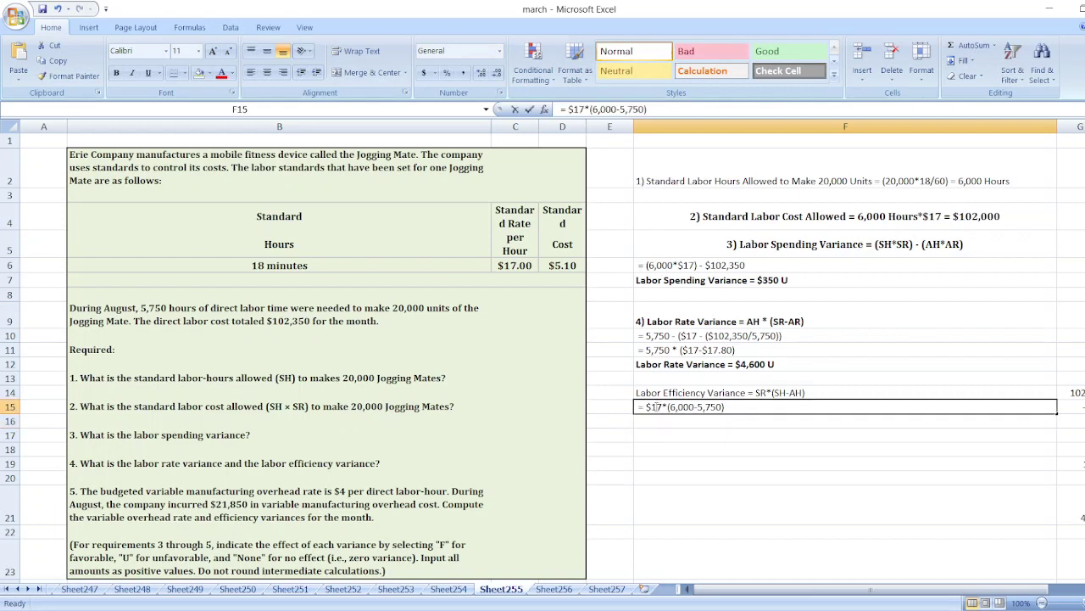
drag(653, 407, 725, 407)
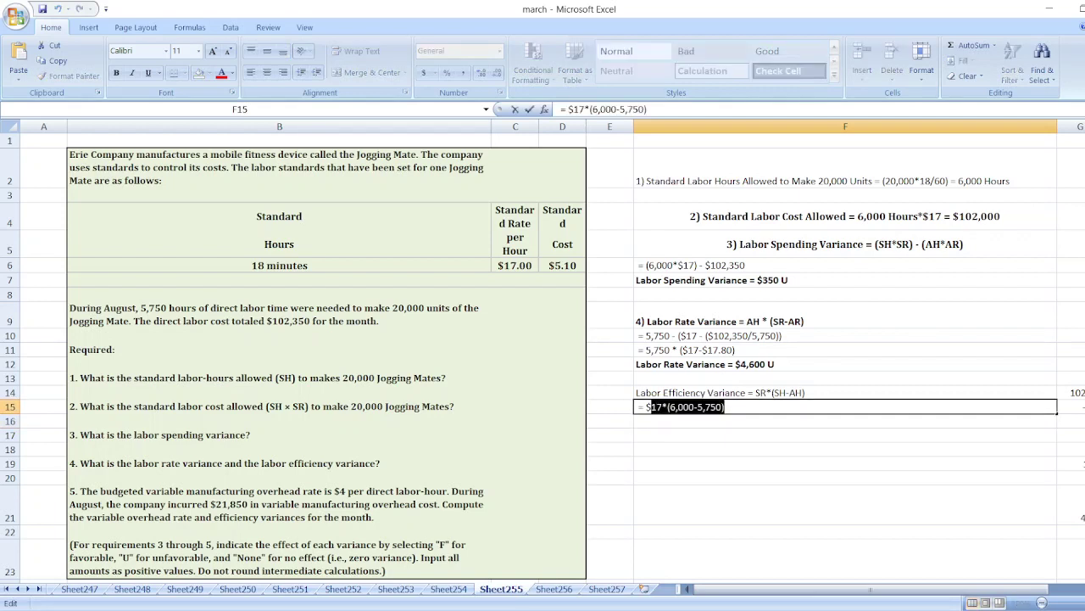
key(ctrl+c)
click(1077, 224)
text(=)
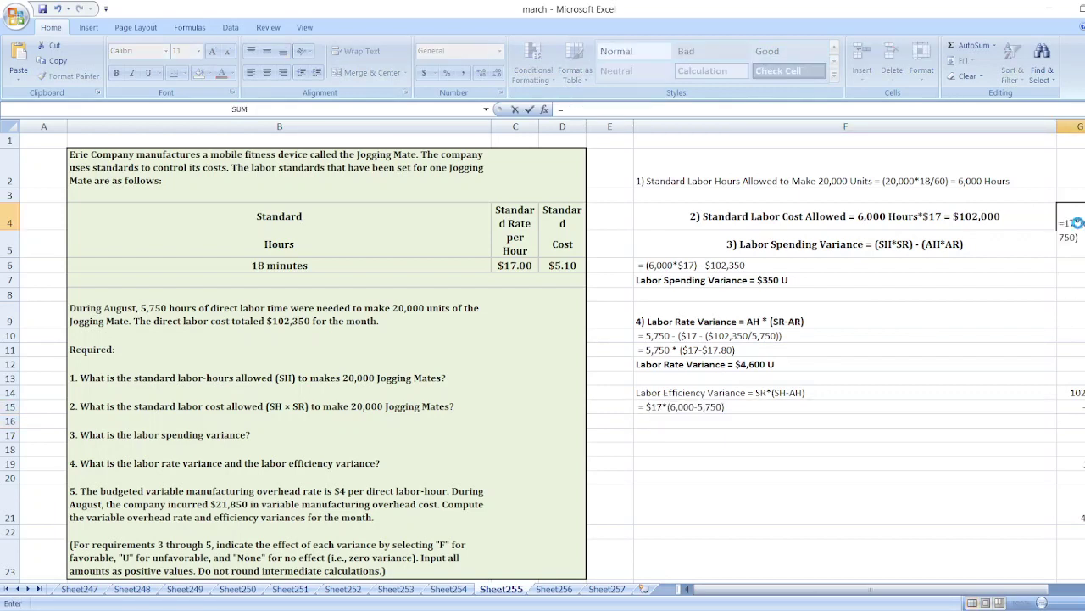
key(ctrl+v)
drag(1080, 227, 1064, 222)
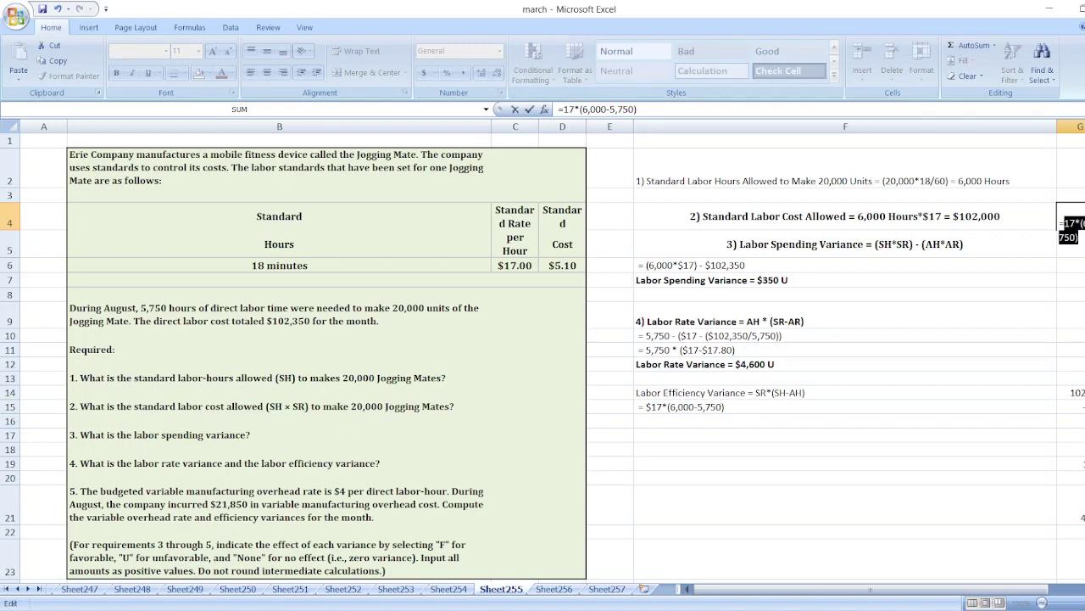
key(ctrl+c)
click(1070, 224)
key(BackSpace)
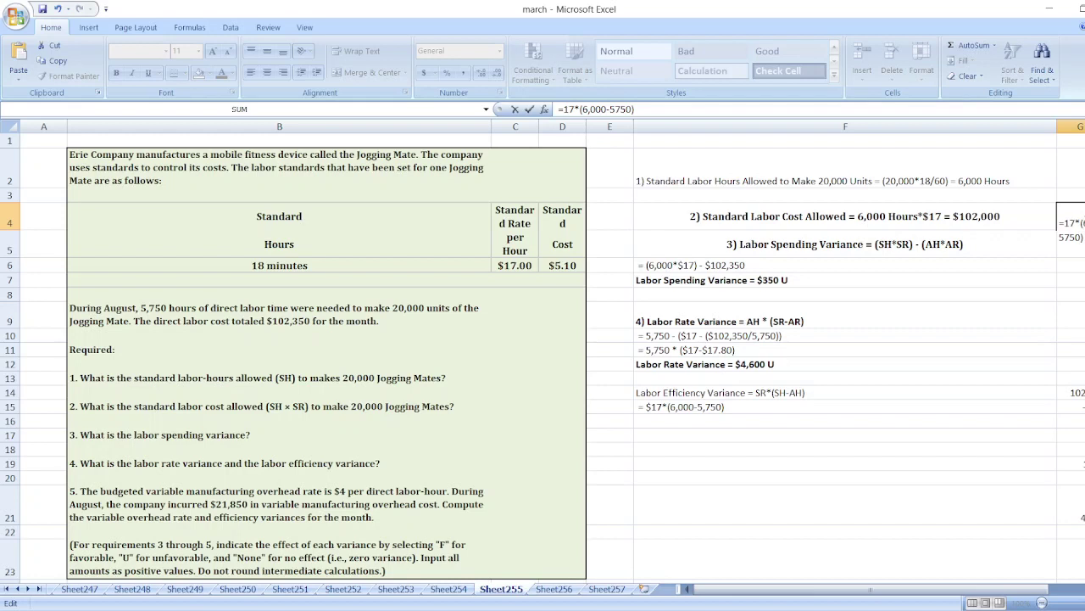
key(Return)
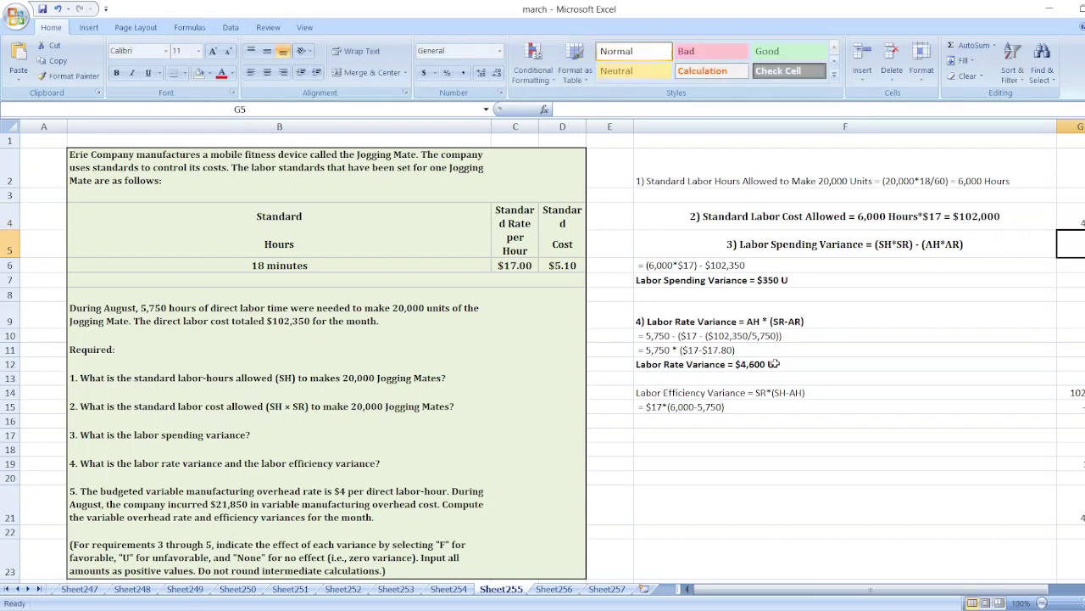
Step: Enter the result text "Labor Efficiency Variance = $4,250 F" in cell F16
click(665, 412)
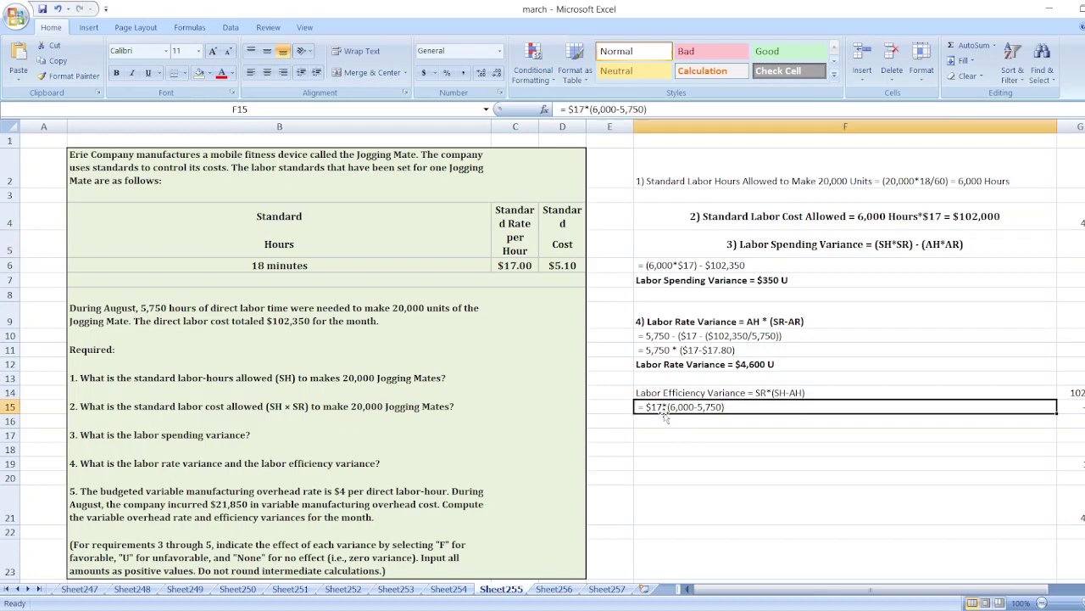
click(665, 417)
text(La)
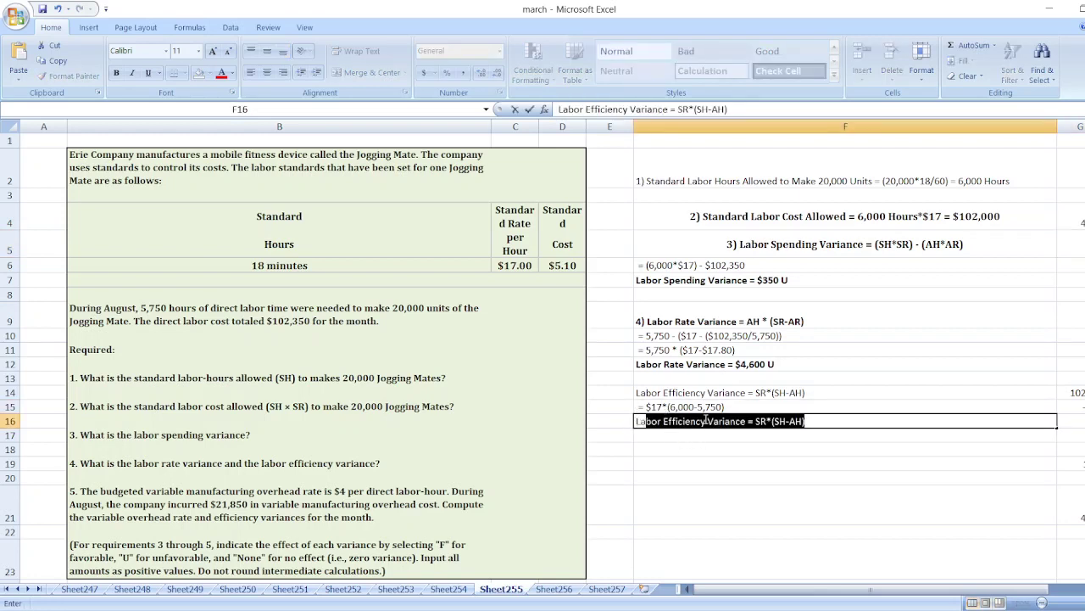
click(756, 420)
key(shift+End)
key(Delete)
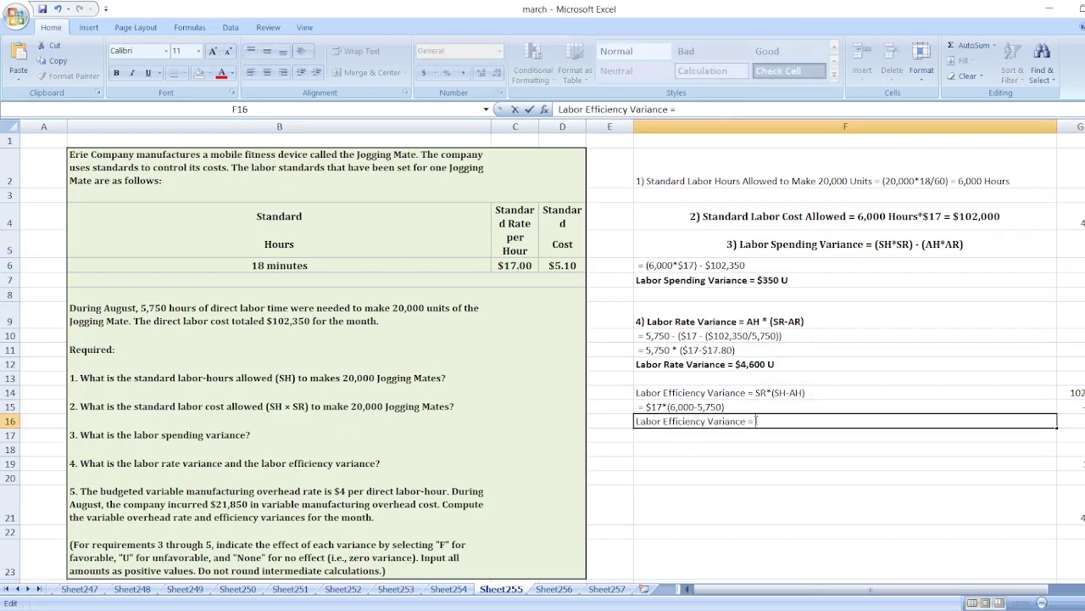
text($4,250)
text(F)
key(Return)
Step: Bold the labor efficiency variance result in F16 and its formula heading in F14
click(755, 420)
key(ctrl+b)
key(Up)
key(Up)
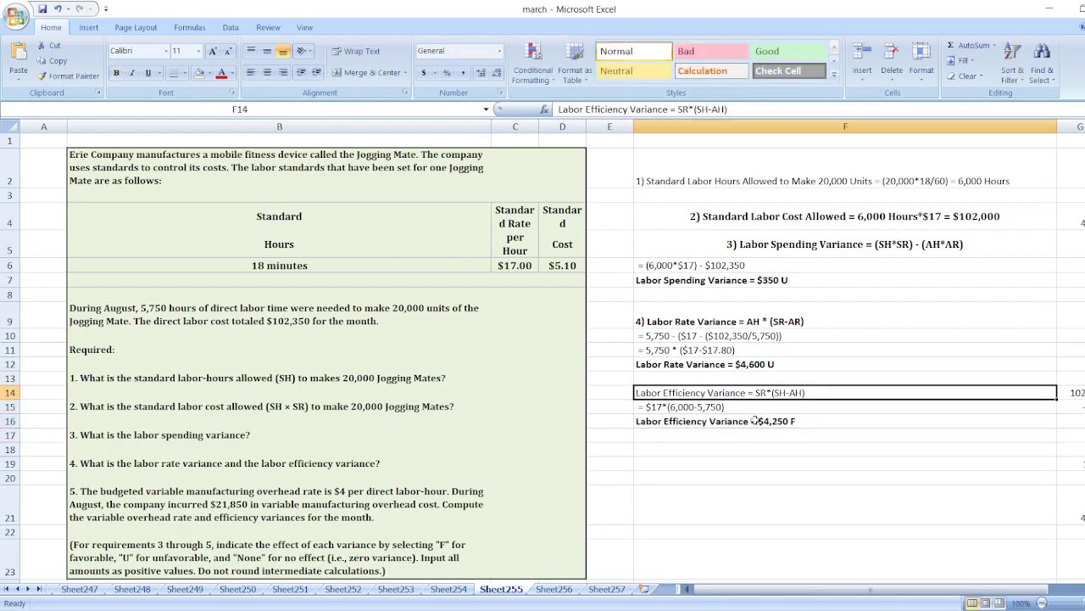
key(ctrl+b)
key(Down)
key(Down)
key(Down)
Step: Enter the heading "5) Variable Rate Variance = AH * (Standard Overhead Rate-Actual Overhead Rate)" in cell F18
key(Down)
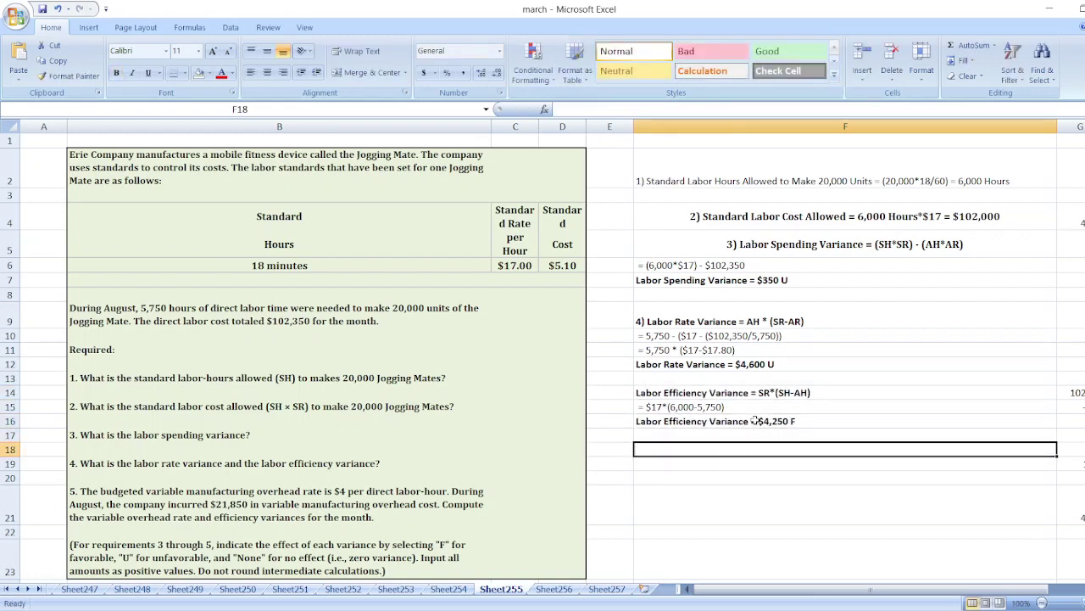
text(5))
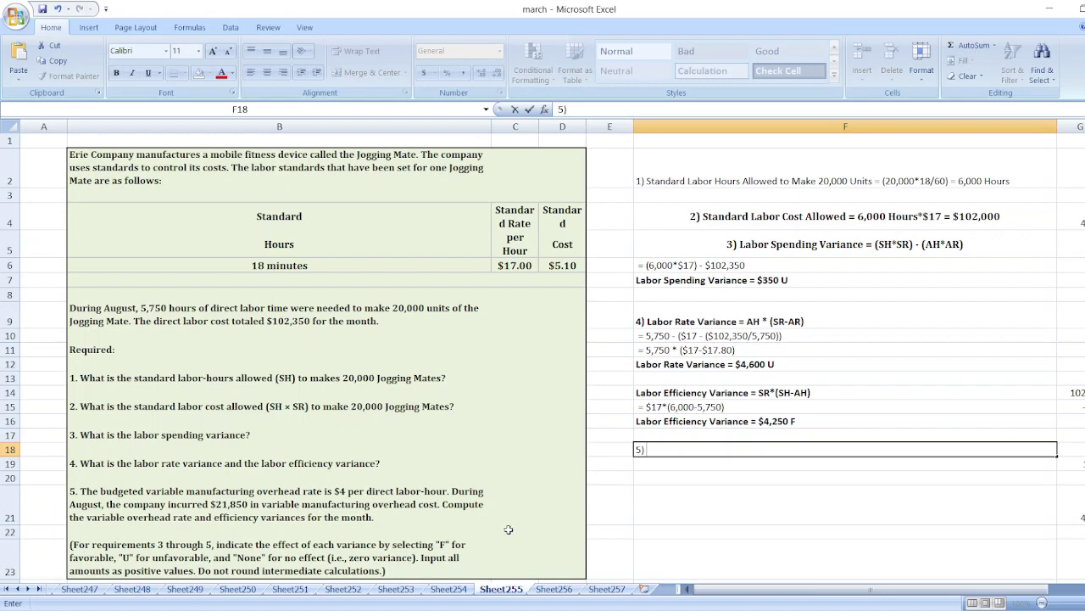
text(Variable Rate Vairn)
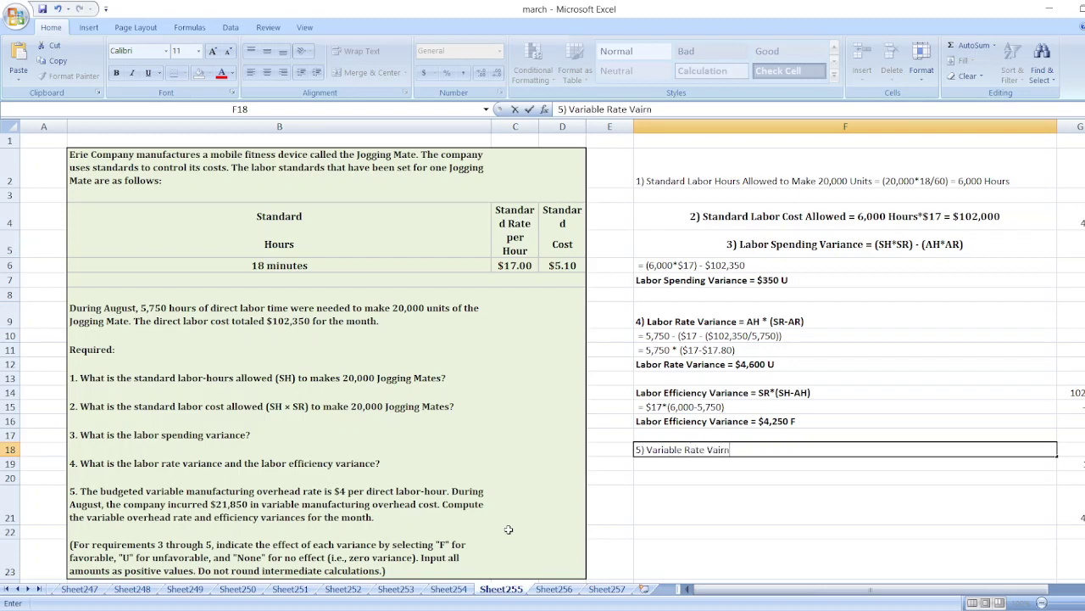
key(BackSpace)
key(BackSpace)
key(BackSpace)
text(riance = AH * (STanda)
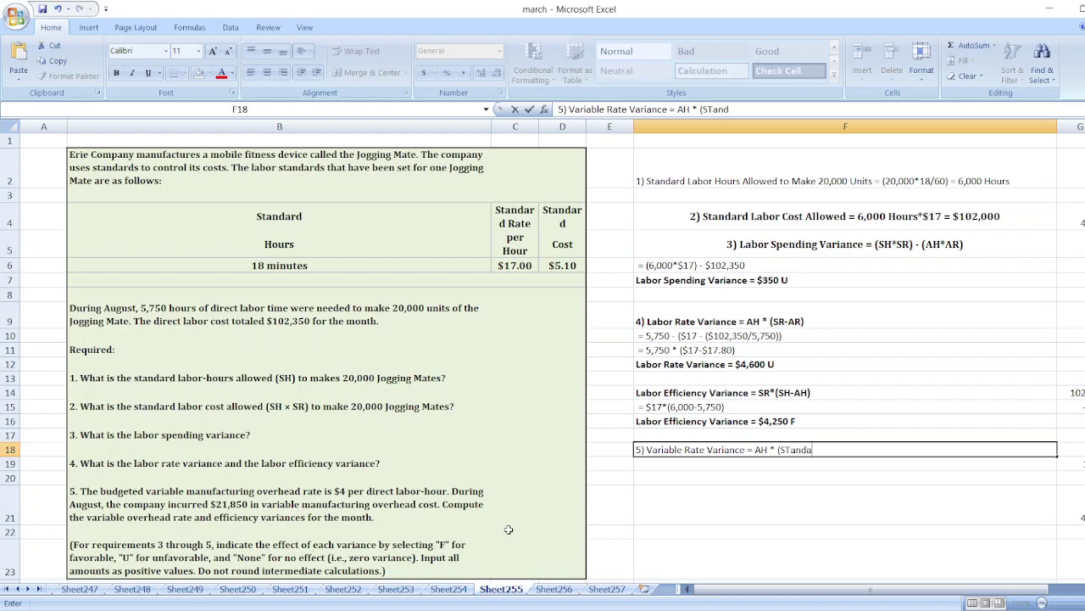
text(rd Overh)
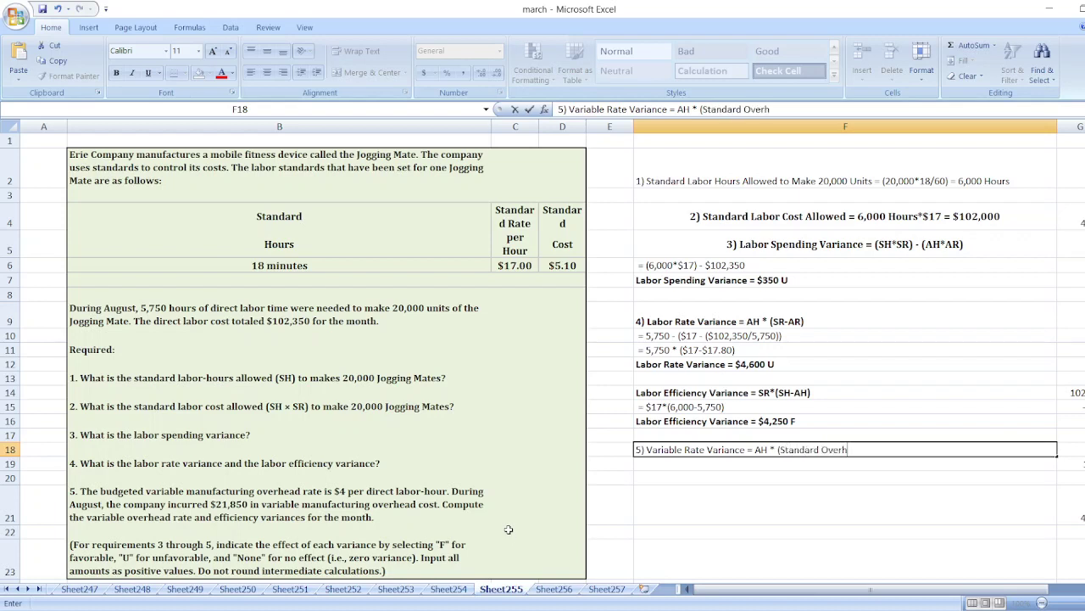
text(ead Rate)
text(-Actual Overhead)
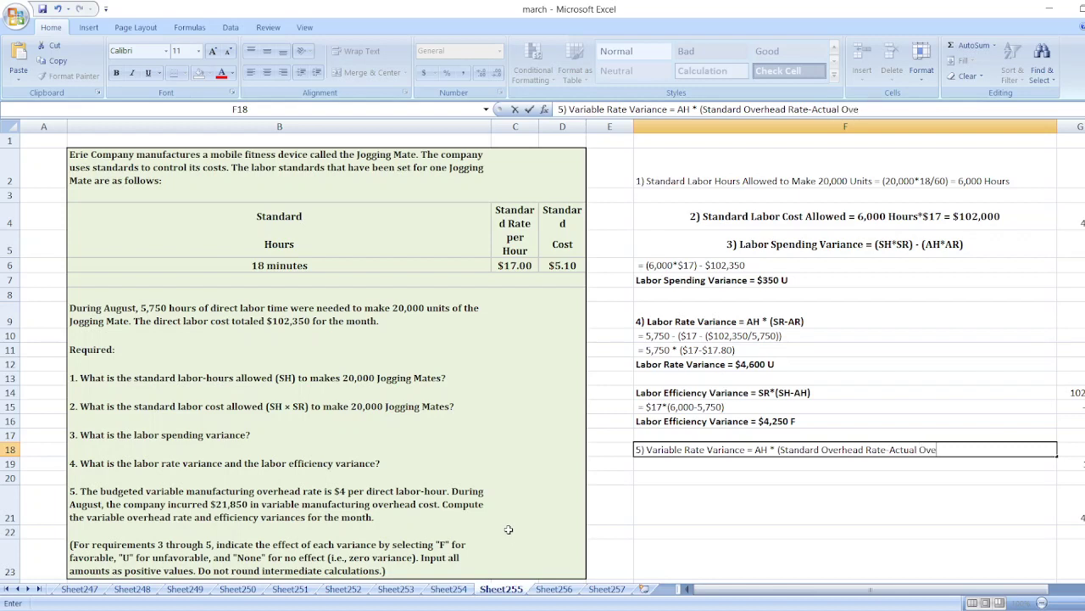
text( Rate)
text())
key(Return)
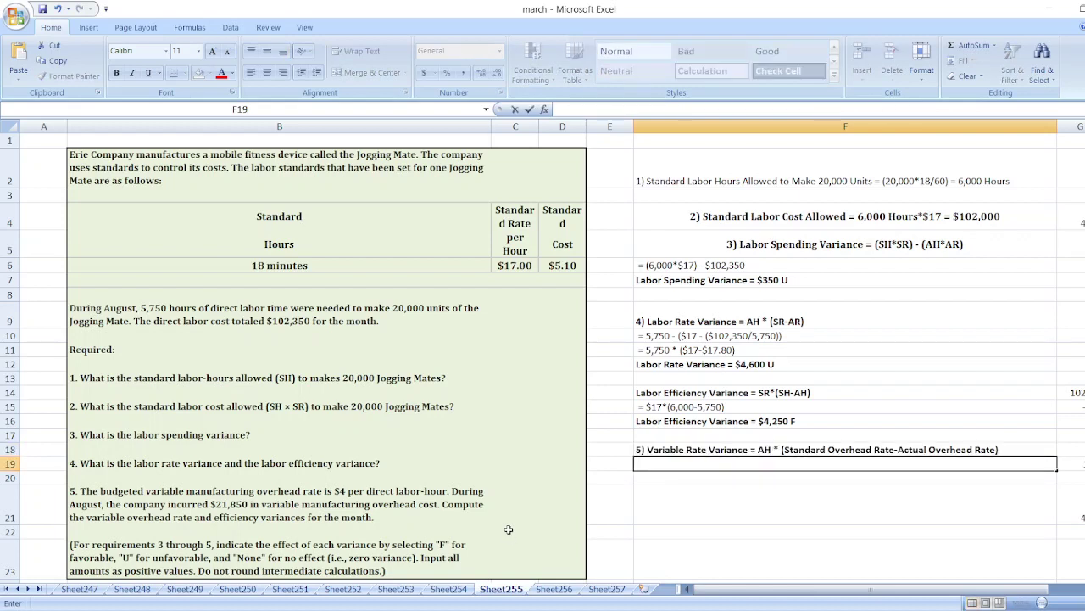
Step: Enter the variable rate variance working "= 5,750 * ($4 - (21850/5750))" as text in cell F19
text(=)
text(5,750 * ()
text($4 -)
text((21)
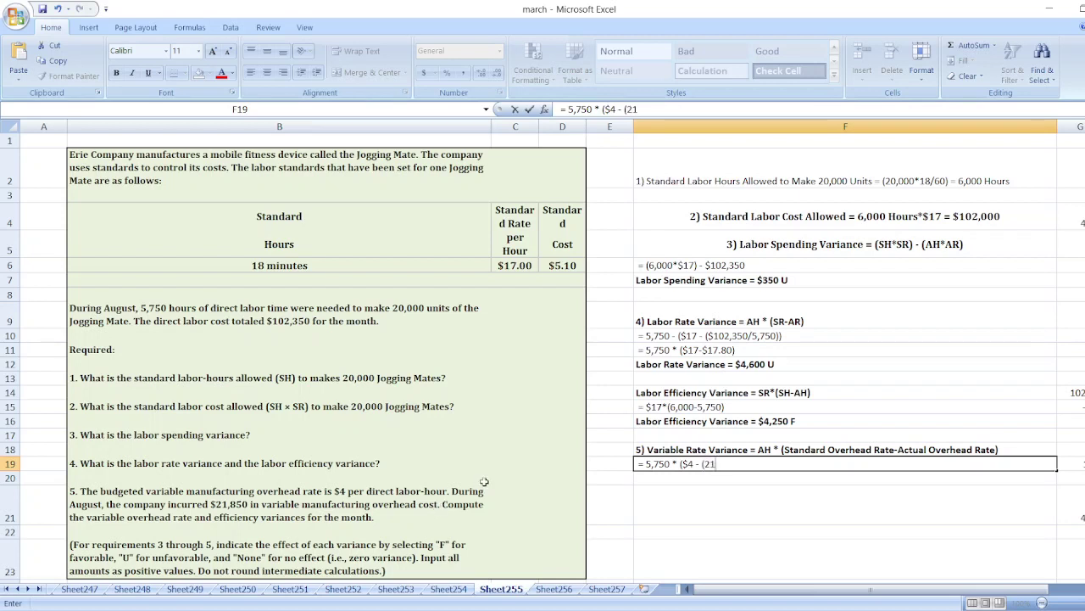
text(850/5750)))
key(Return)
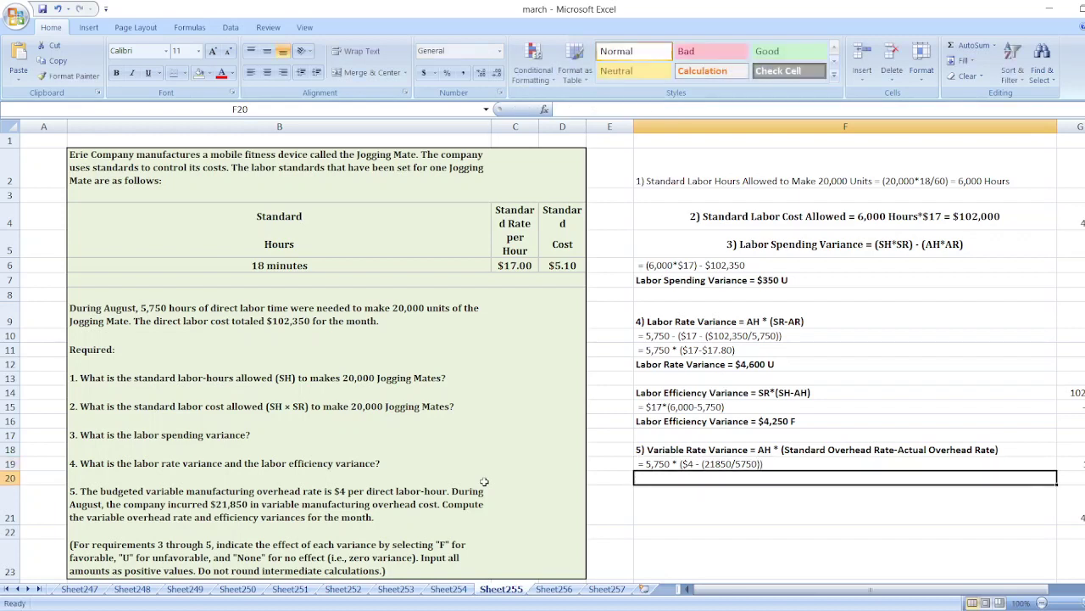
Step: Calculate the actual variable overhead rate in scratch cell G5 by dividing 21850 by 5750, and return to cell F20
click(1071, 251)
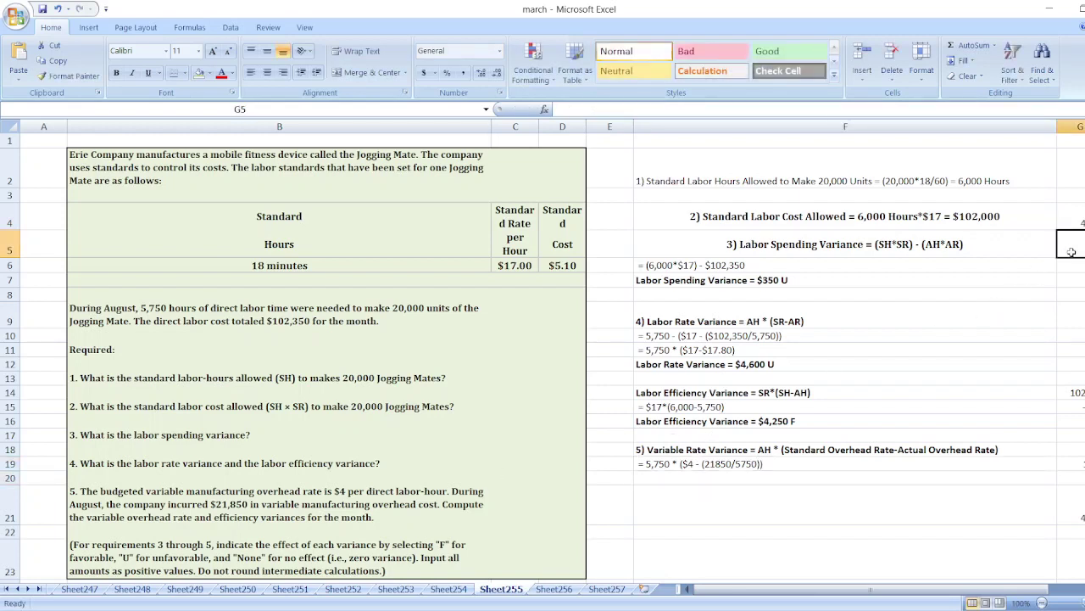
text(=21850)
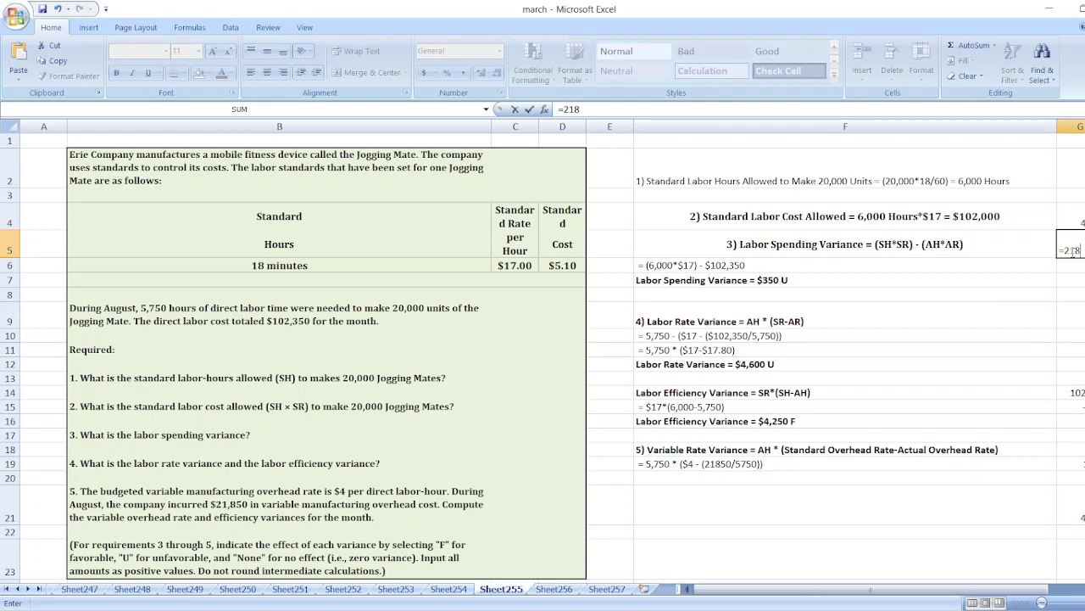
text(5750)
key(Return)
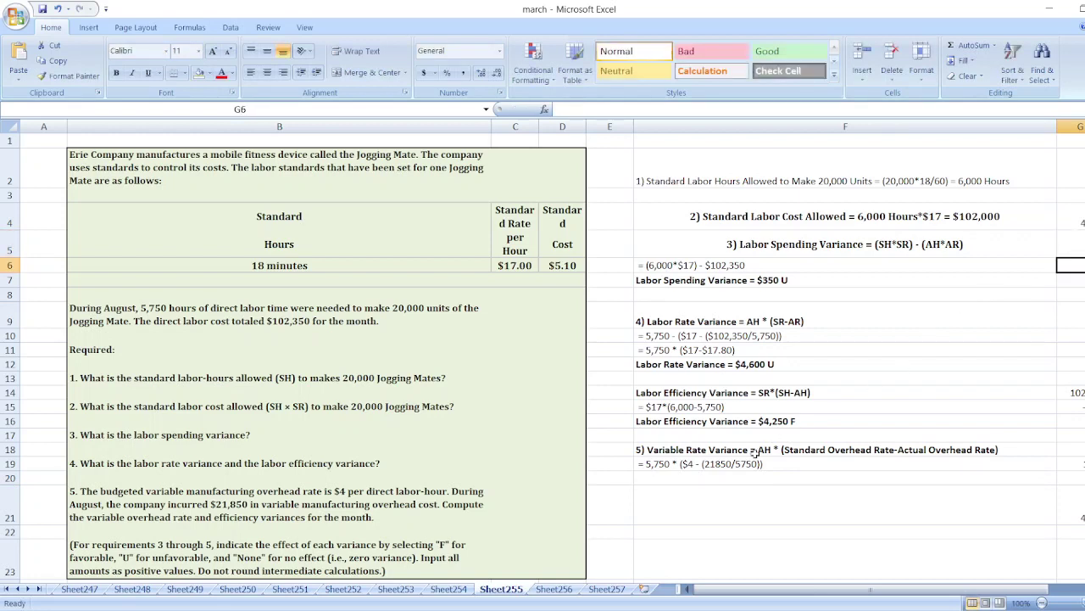
click(740, 470)
click(714, 484)
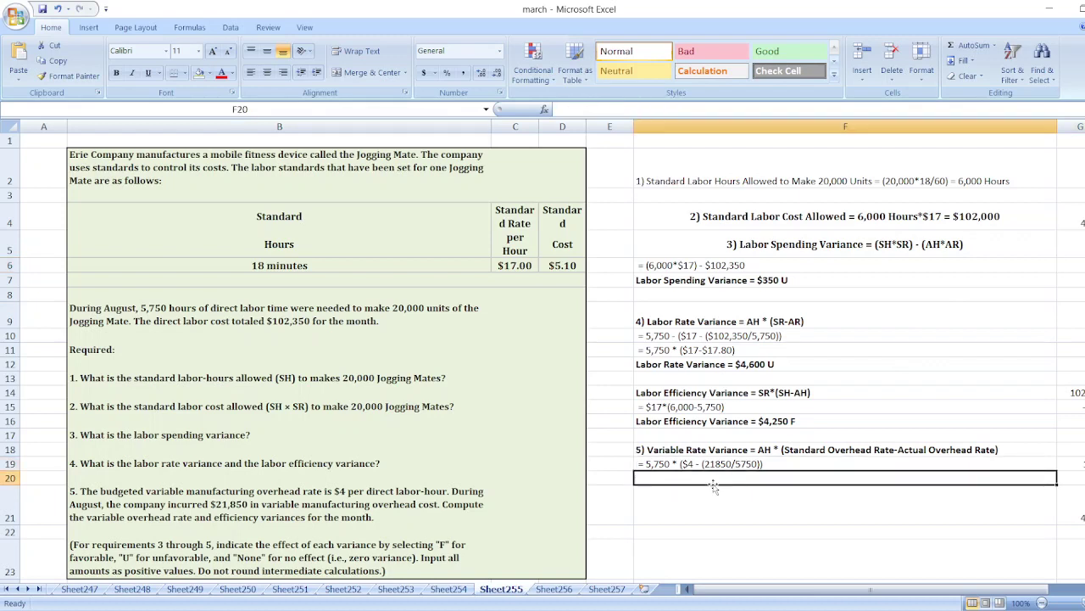
Step: Enter the simplified variable rate variance working "= 5,750 * ($4-$3.8)" as text in cell F20
text(= )
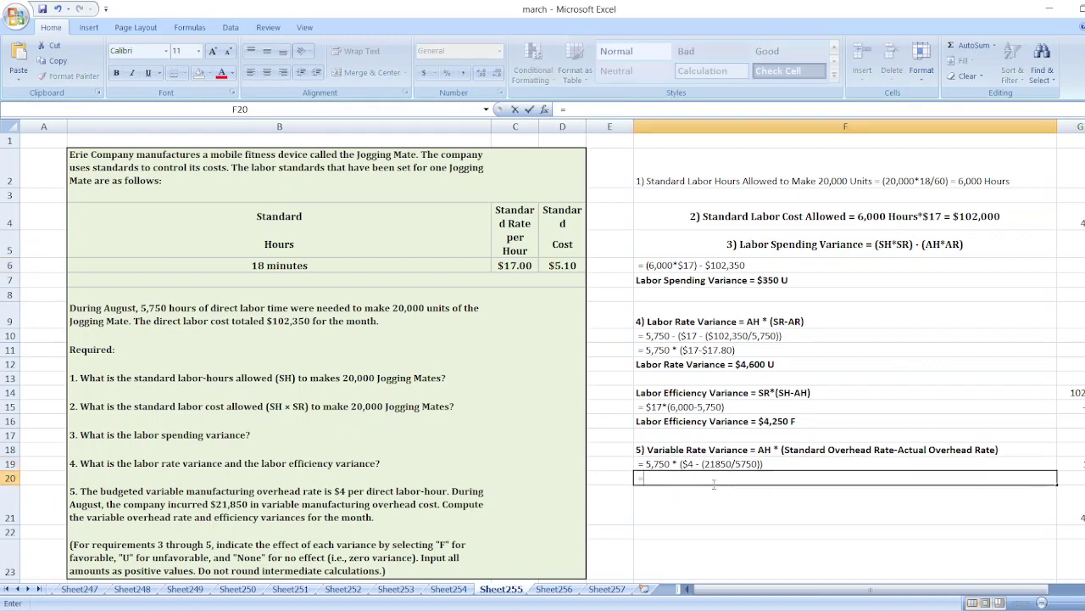
text(5,750 * ($4-$3.8))
key(Return)
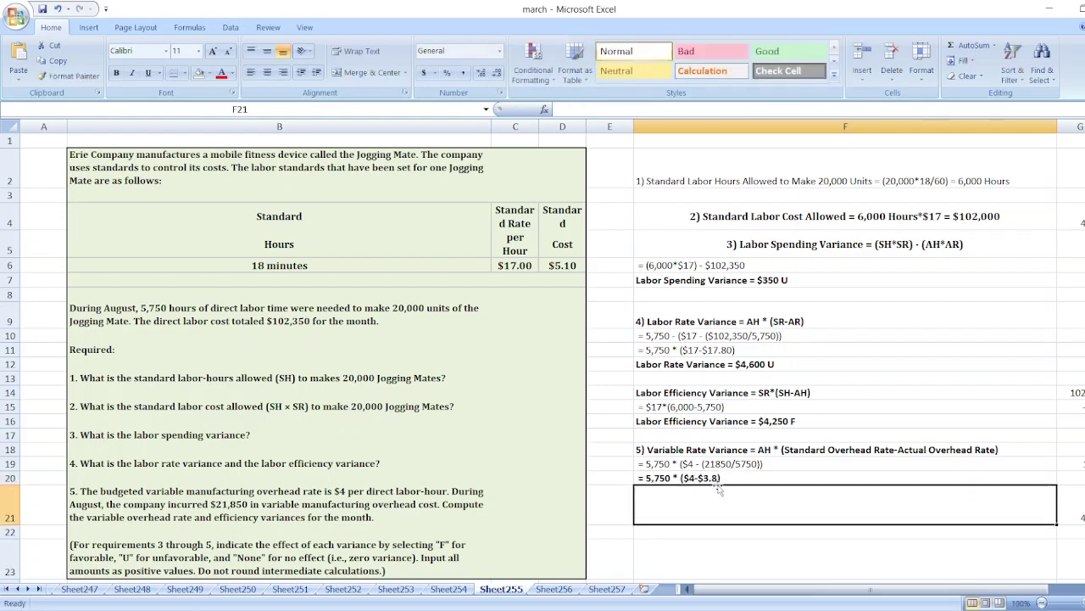
Step: Calculate the overhead rate difference in scratch cell G6 by subtracting the actual rate in G5 from 4
click(1082, 266)
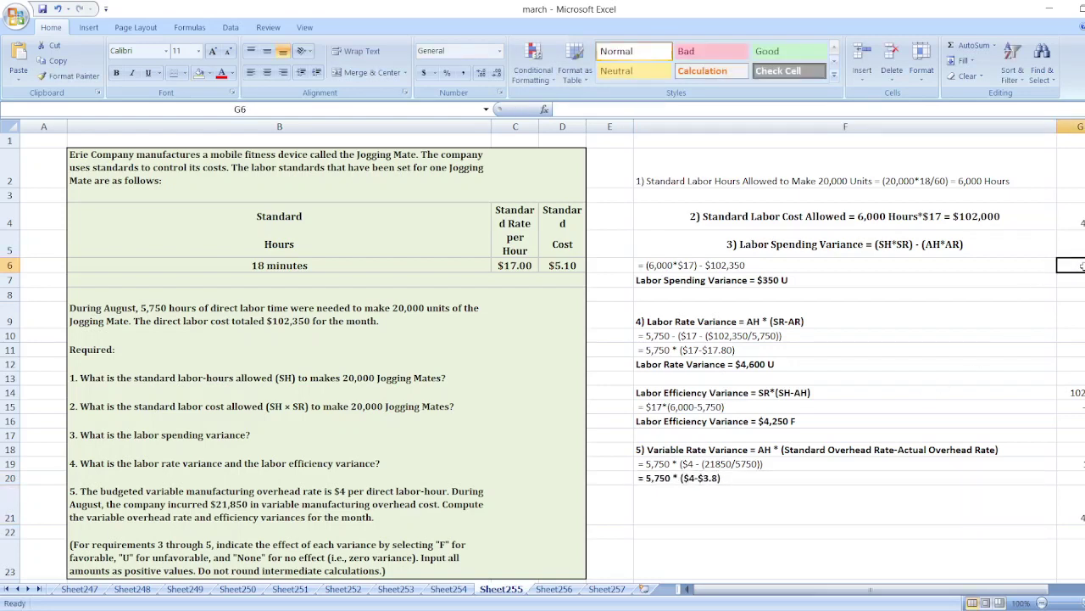
text(=4-)
click(1075, 244)
key(Escape)
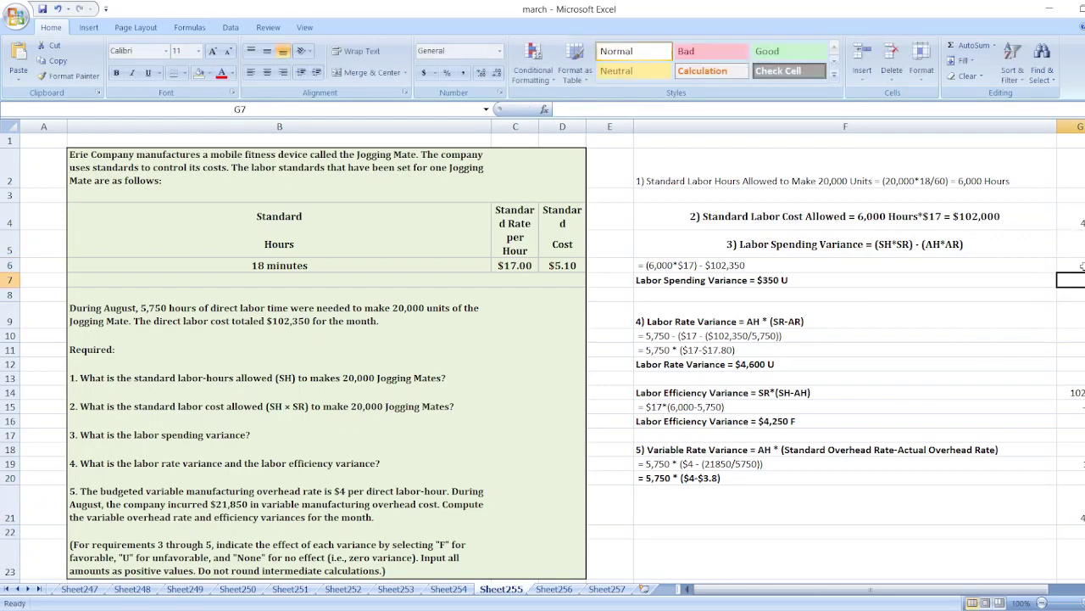
Step: Enter the result label "Variable Rate Variance =" in cell F21
click(728, 480)
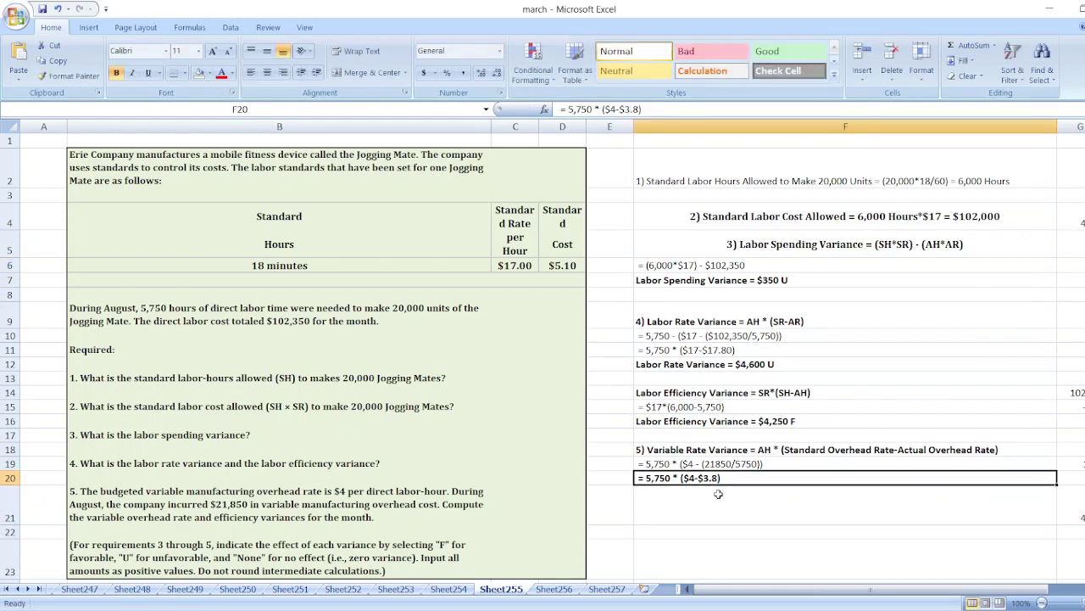
click(718, 493)
text(Varia)
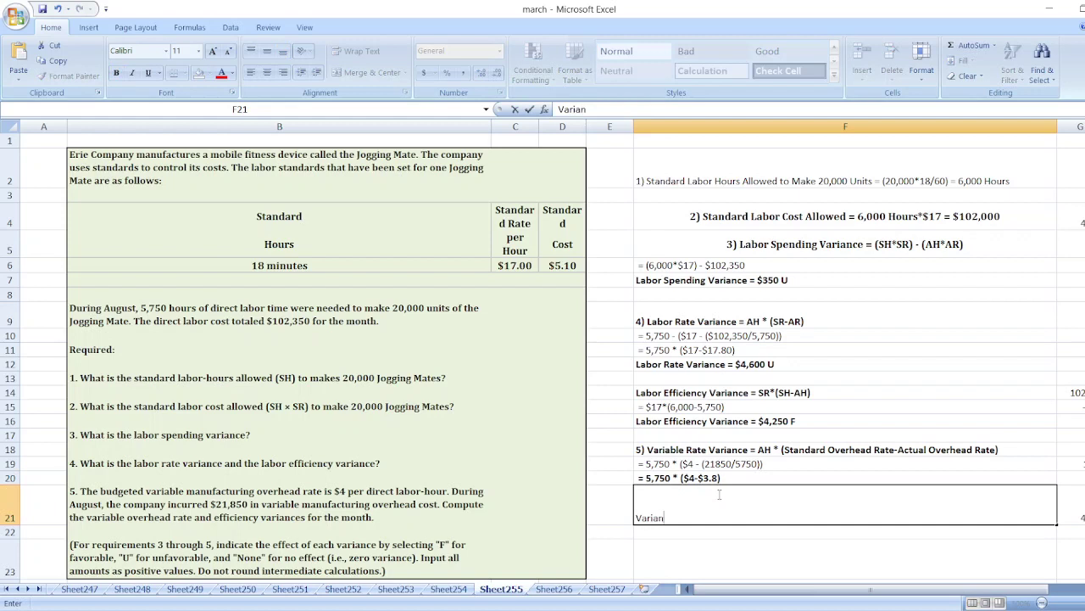
text(ble O)
key(BackSpace)
text(Rate Variance =)
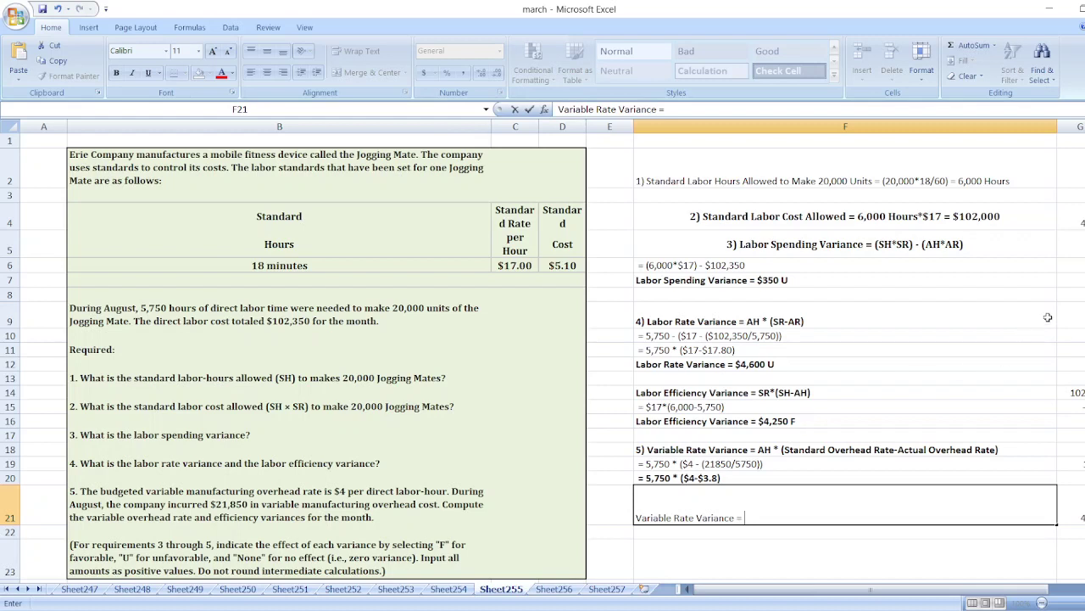
Step: Calculate the variable rate variance in scratch cell G7 by multiplying 5750 by the overhead rate difference
click(1080, 279)
text(=5750)
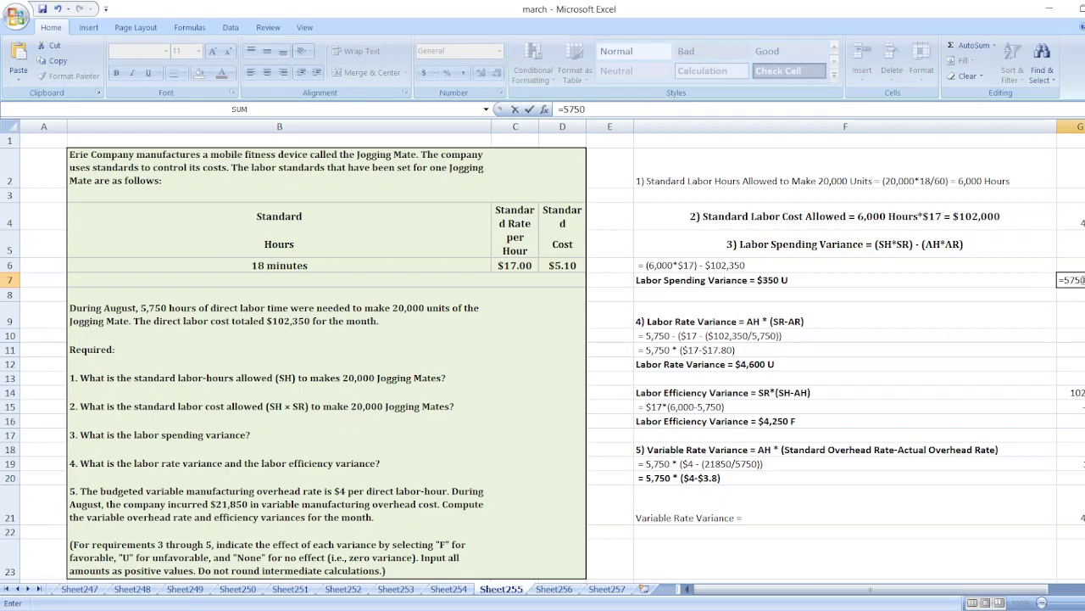
text(*17.8)
key(Return)
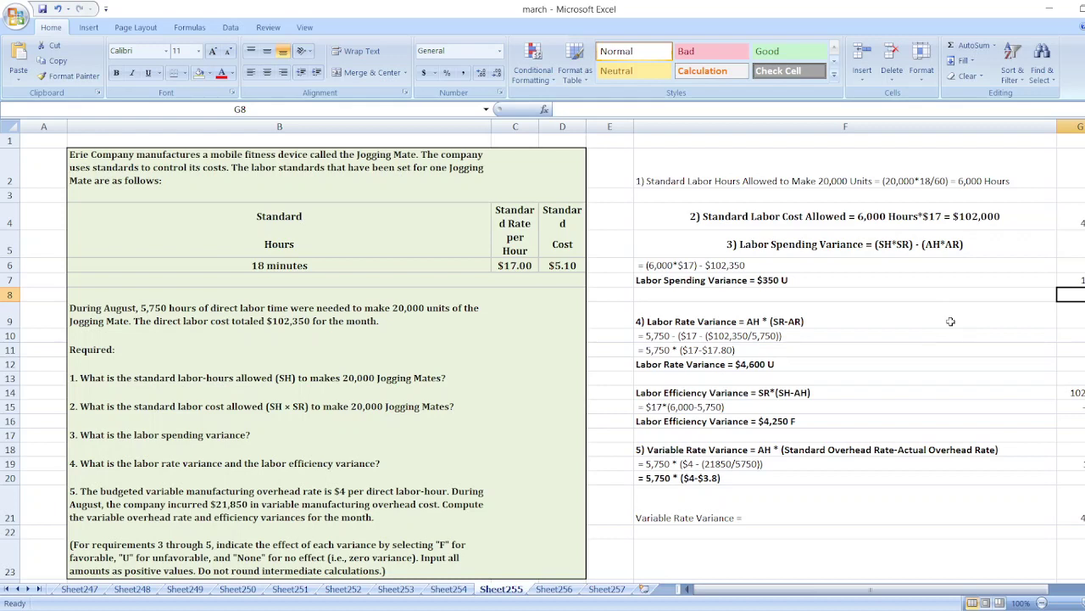
Step: Complete the label in F21 as "Variable Rate Variance = $1,150 F" and make it bold
double_click(763, 517)
text($)
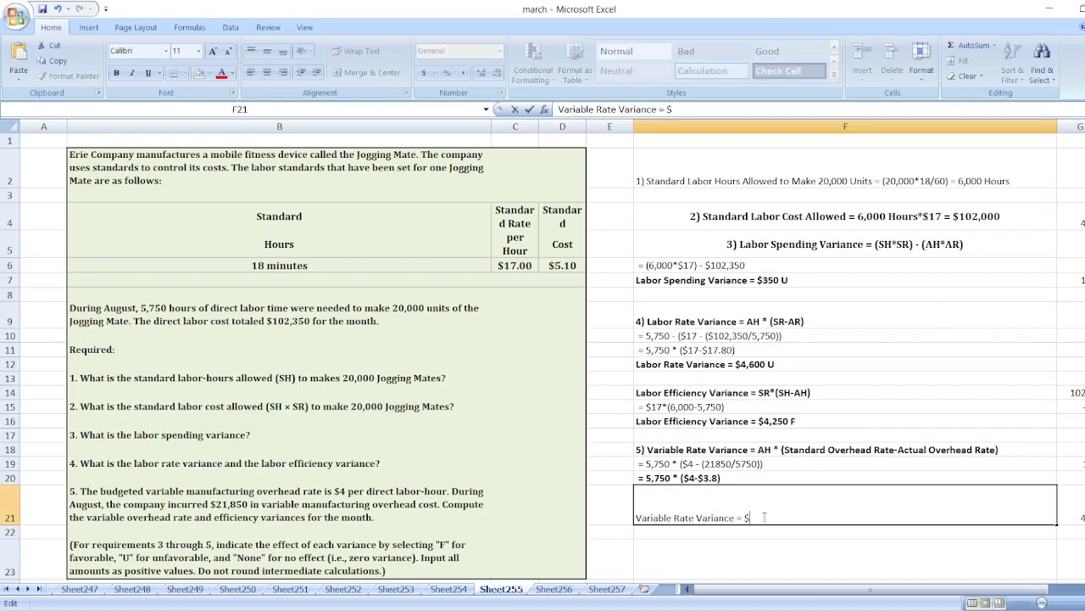
text(1,150)
text(F)
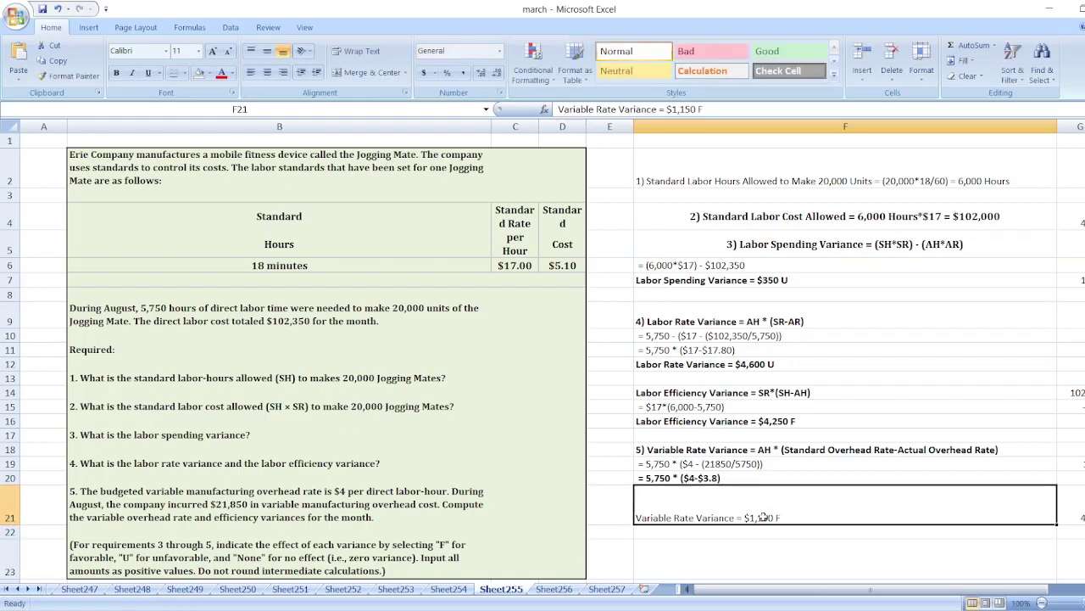
key(ctrl+b)
key(Return)
key(Return)
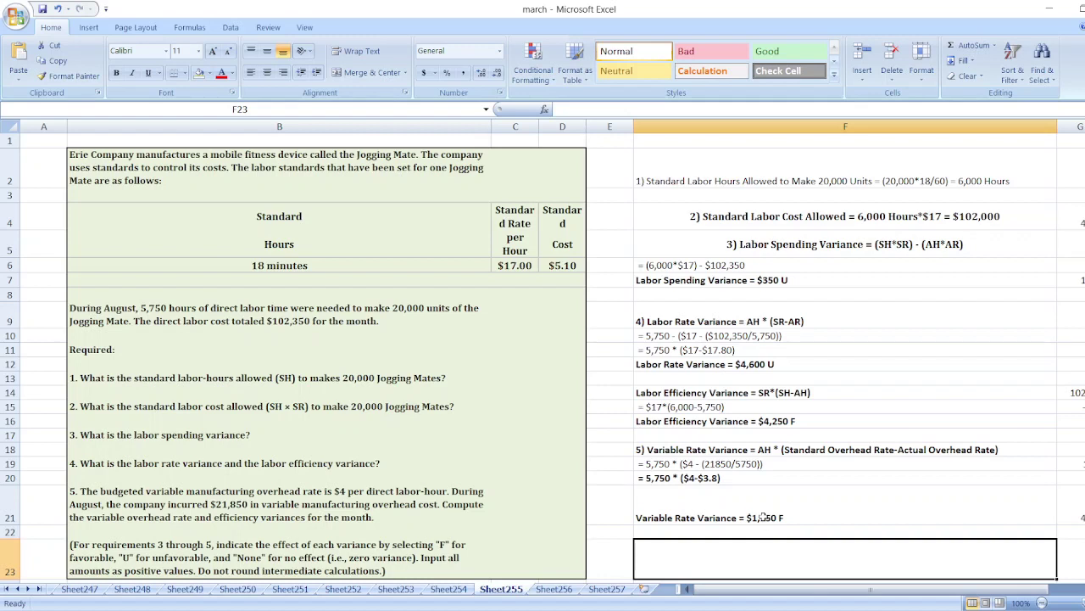
Step: Enter the formula heading "Efficiency Variance = SR * (SH - AH)" in cell F23
text(Eff)
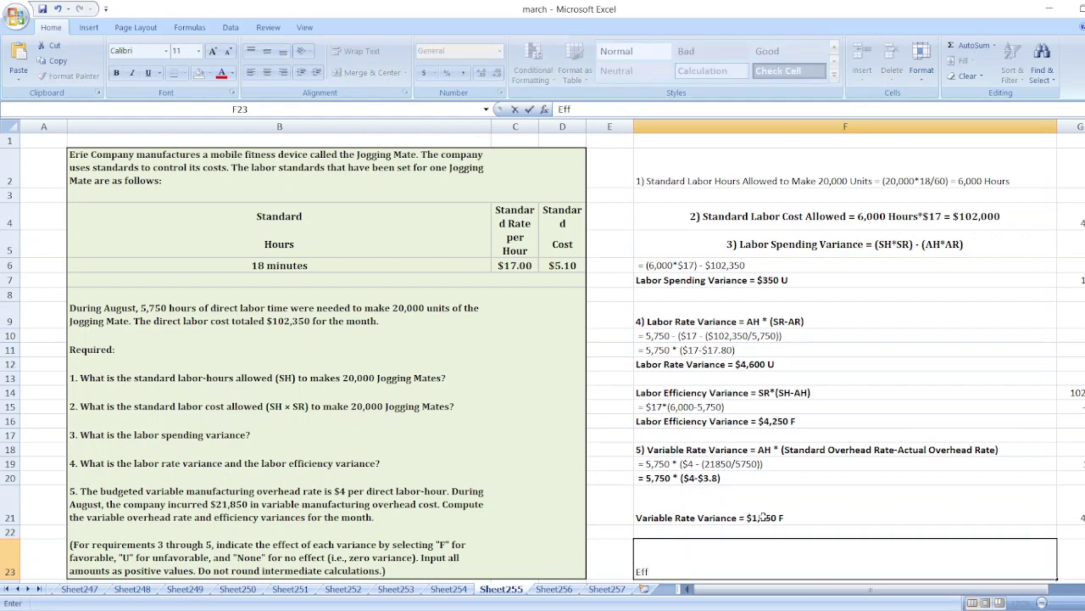
text(iciency Variance =)
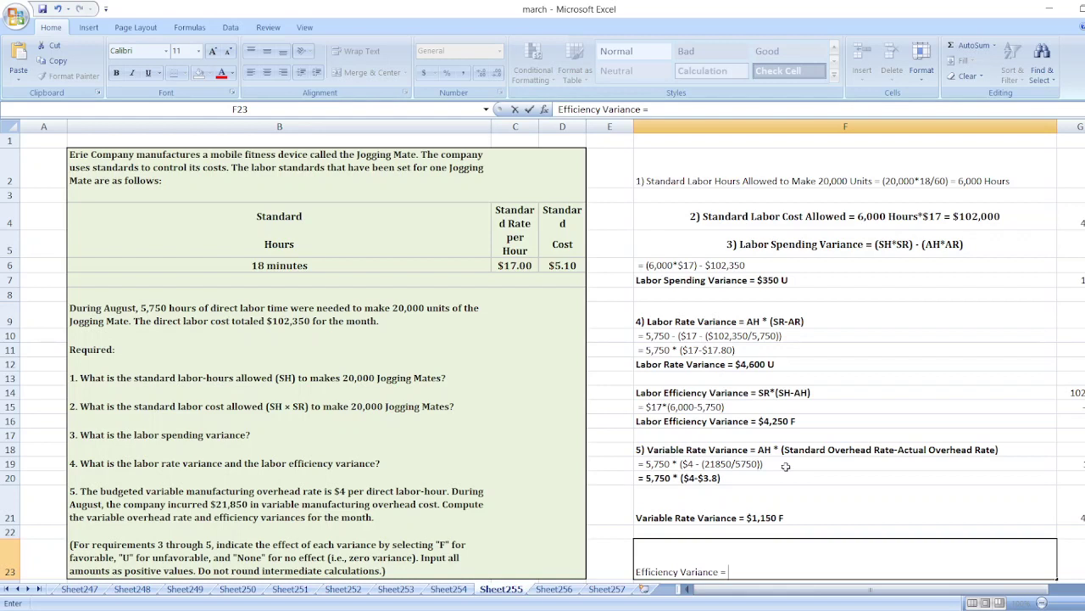
text(SR * (SH - AH))
key(Return)
Step: Enter the efficiency variance working "= $4 * (6000 - 5750)" as text in cell F24
text(=)
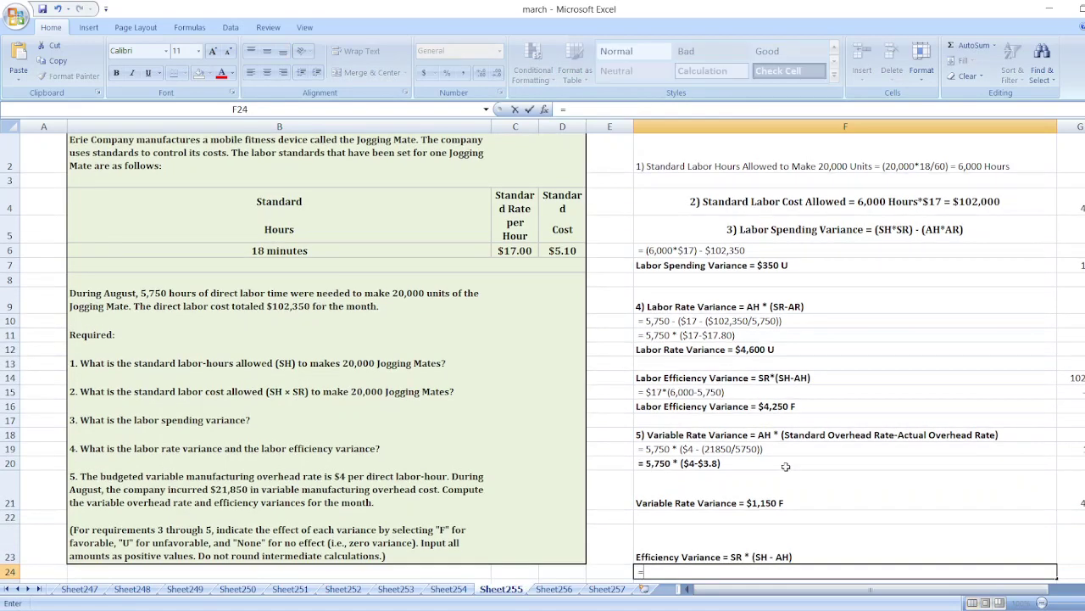
text( $4 * (6000 - 5750))
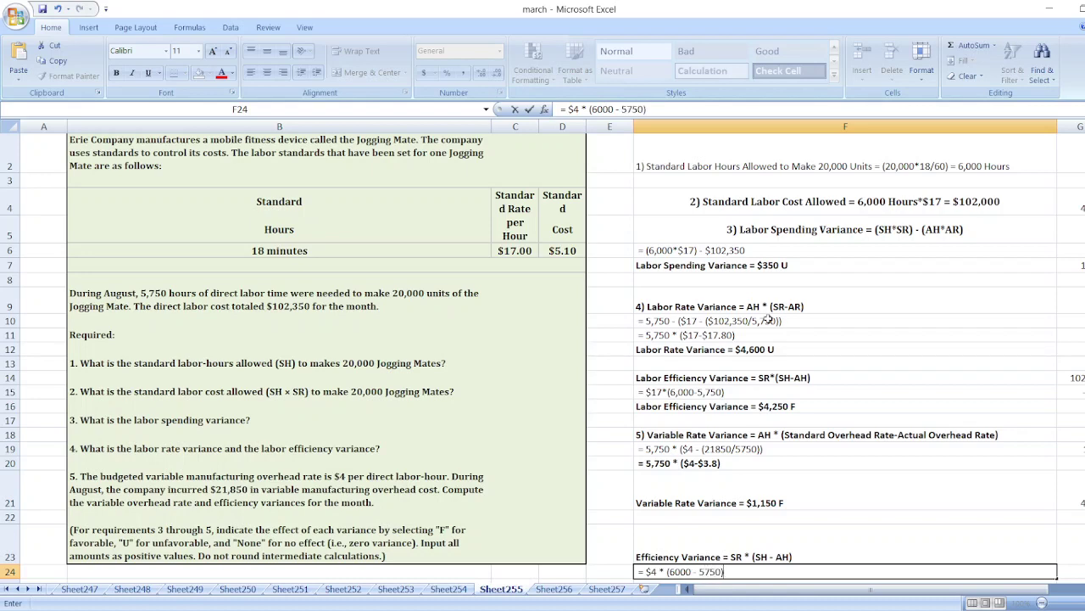
key(Return)
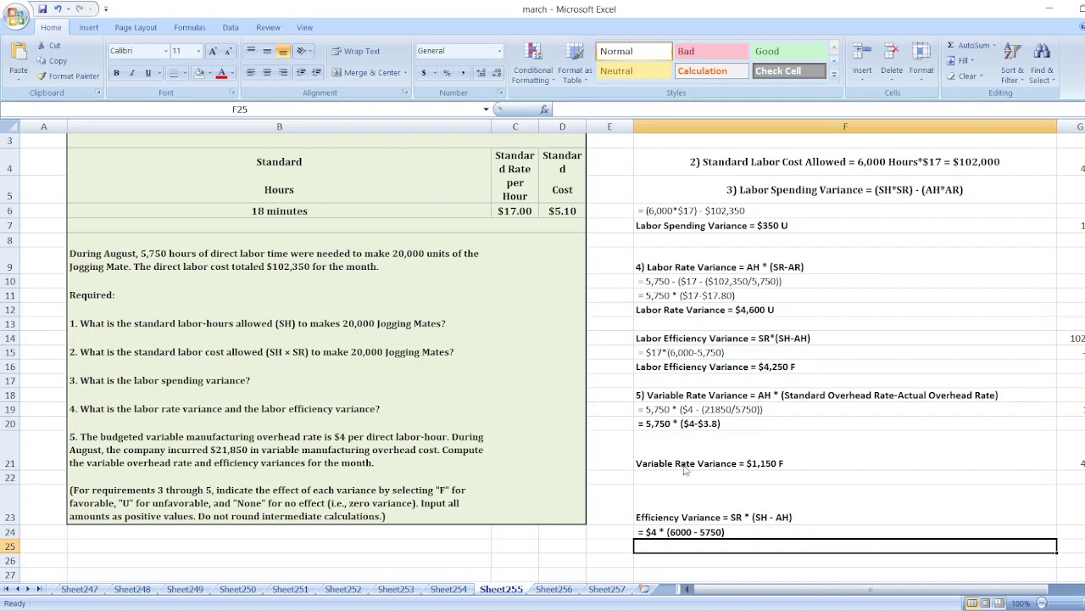
Step: Enter the result "Efficiency Variance = $1,000 F" in cell F25, replacing the autocompleted formula part, and reselect the cell
text(Efficiency Variance = SR * (SH - AH))
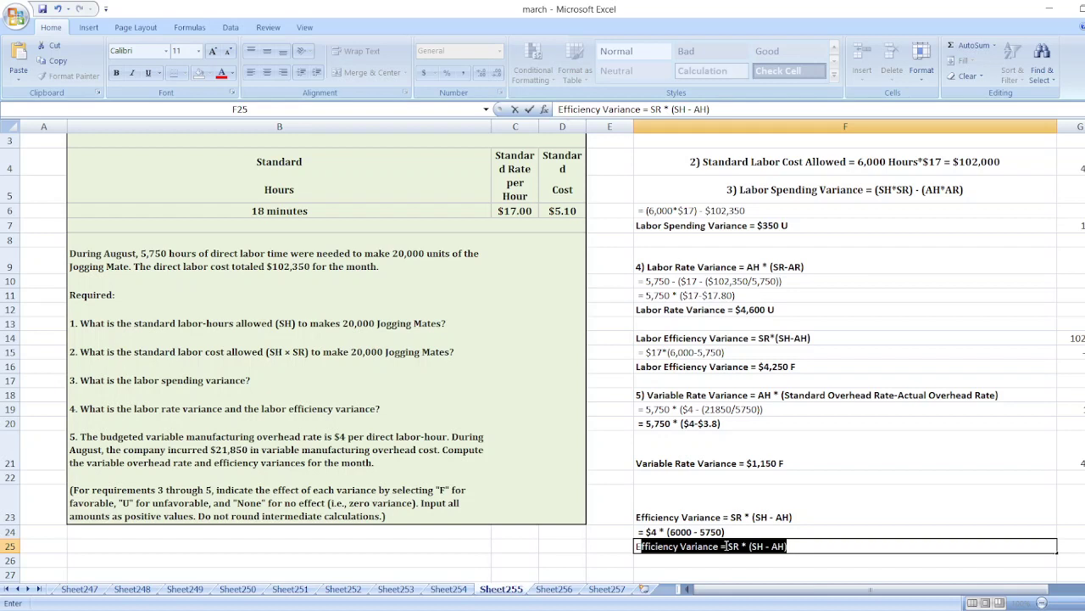
drag(727, 546, 787, 546)
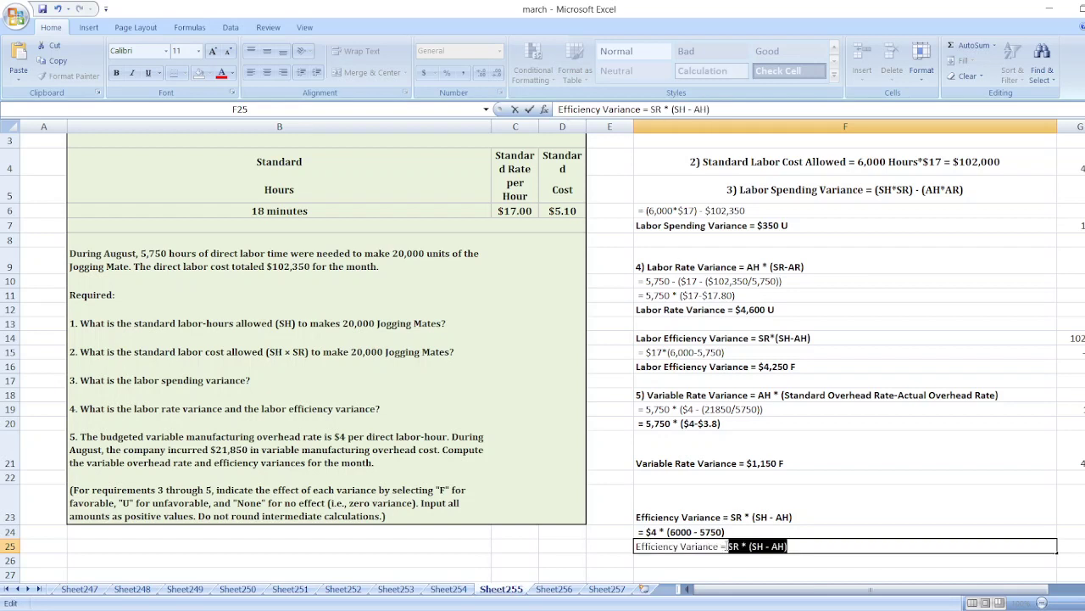
text($1,000)
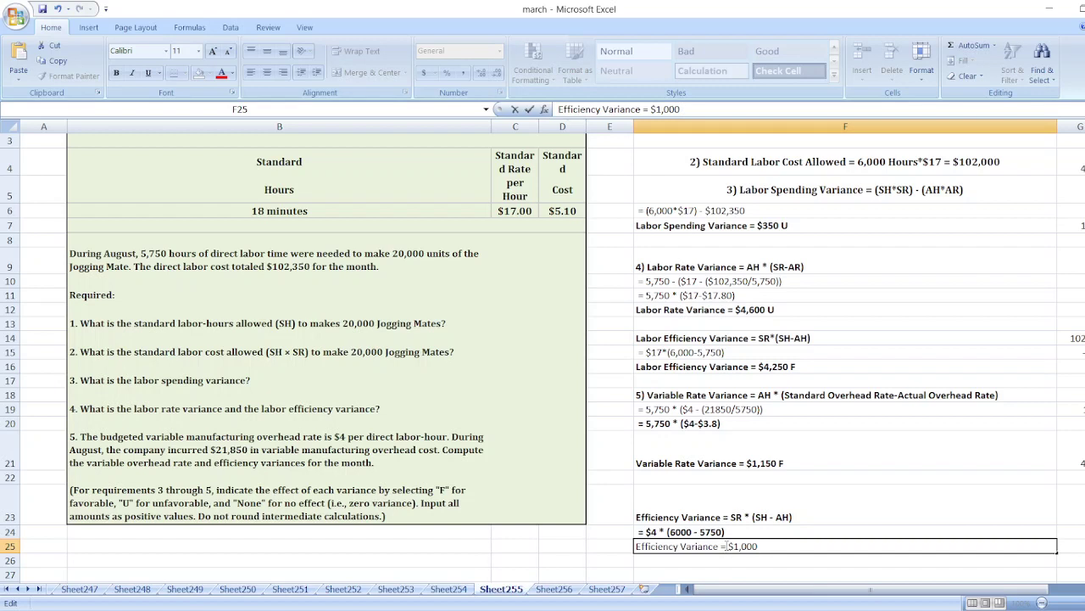
text( F)
key(Return)
click(726, 546)
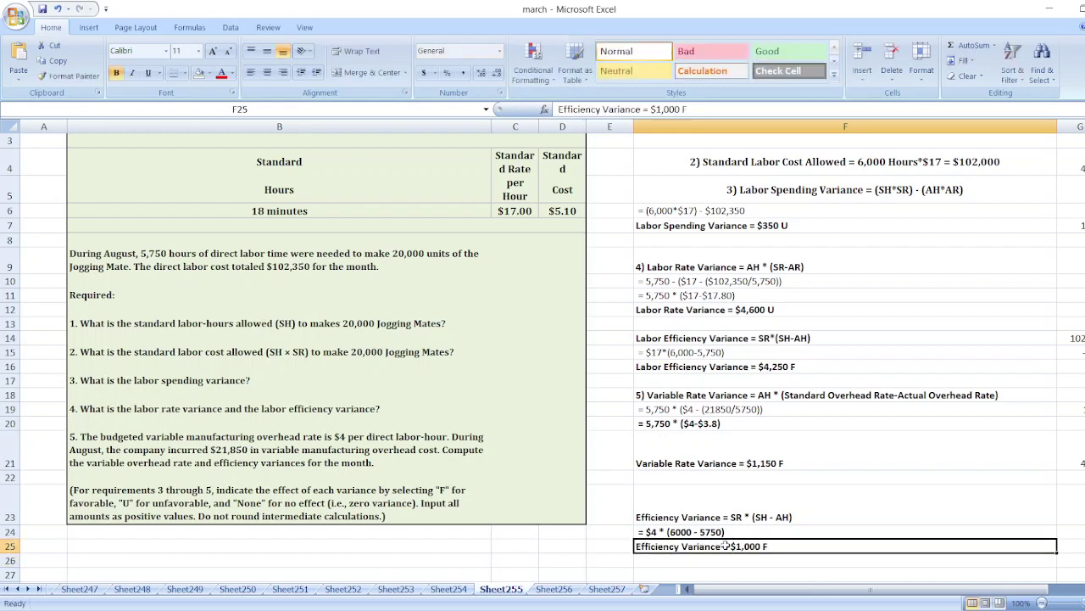